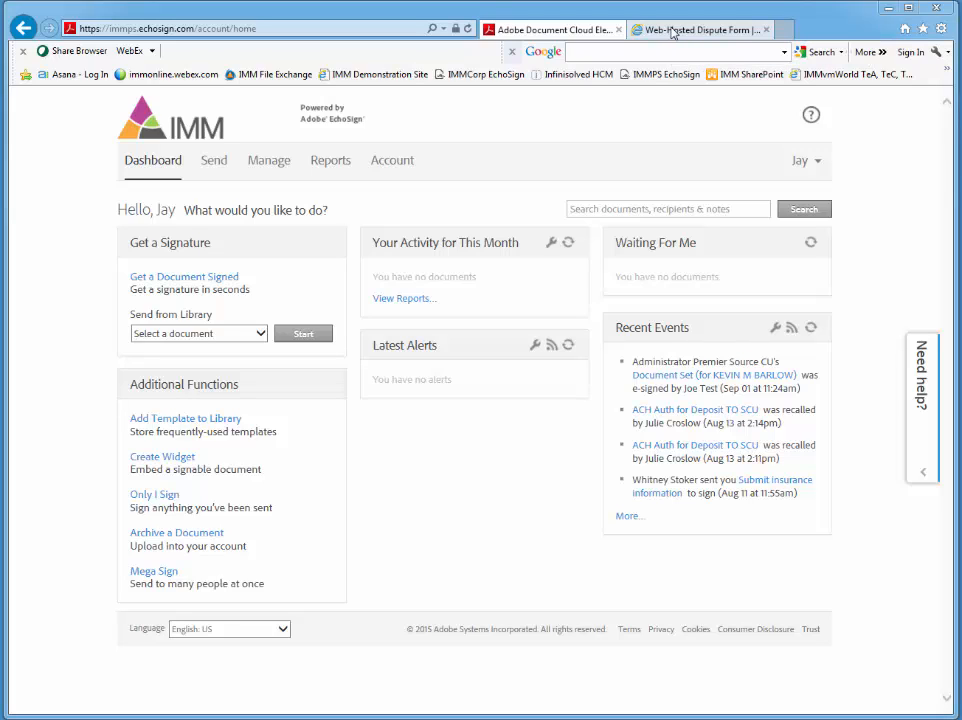
# Step: Open the web-hosted Transaction Dispute Form and accept the consent to do business electronically
pyautogui.click(673, 33)
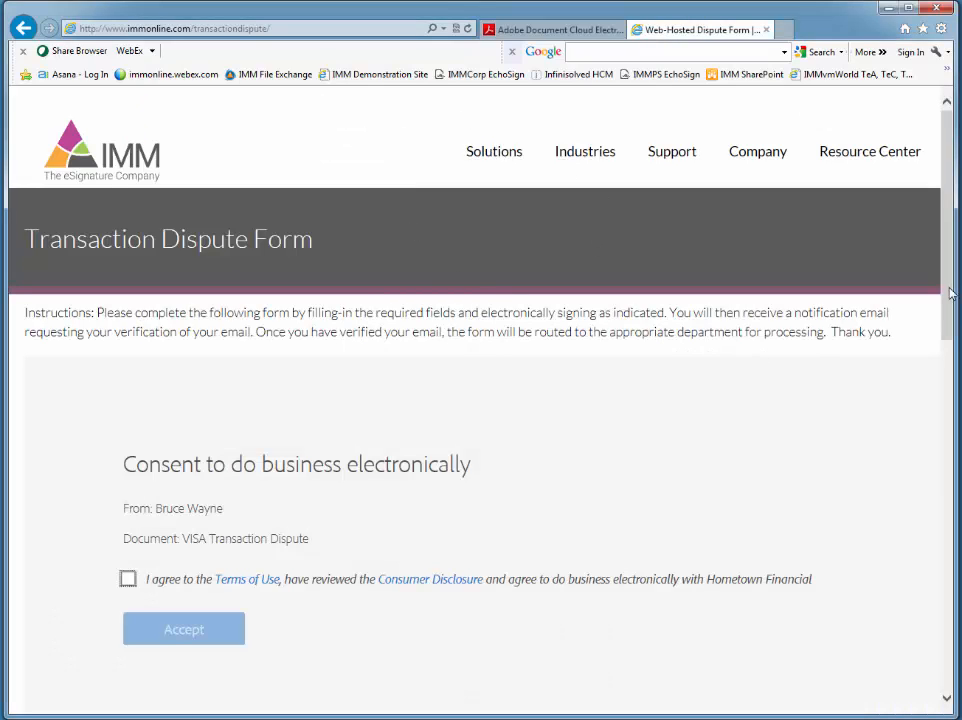
pyautogui.moveTo(950, 283)
pyautogui.mouseDown()
pyautogui.moveTo(950, 295)
pyautogui.moveTo(950, 285)
pyautogui.mouseUp()
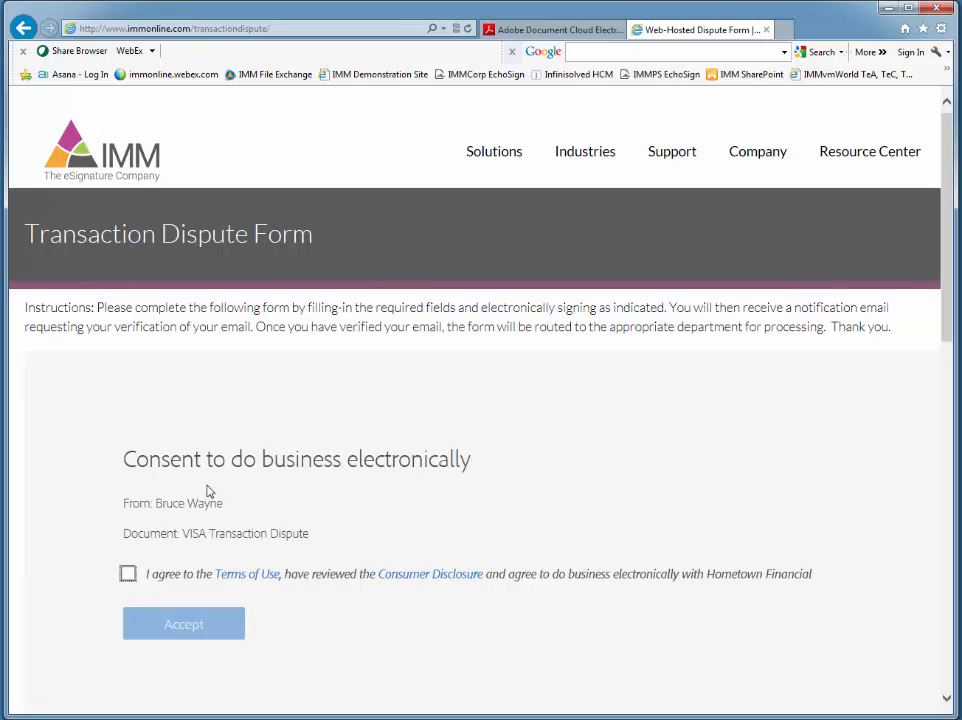
pyautogui.click(128, 573)
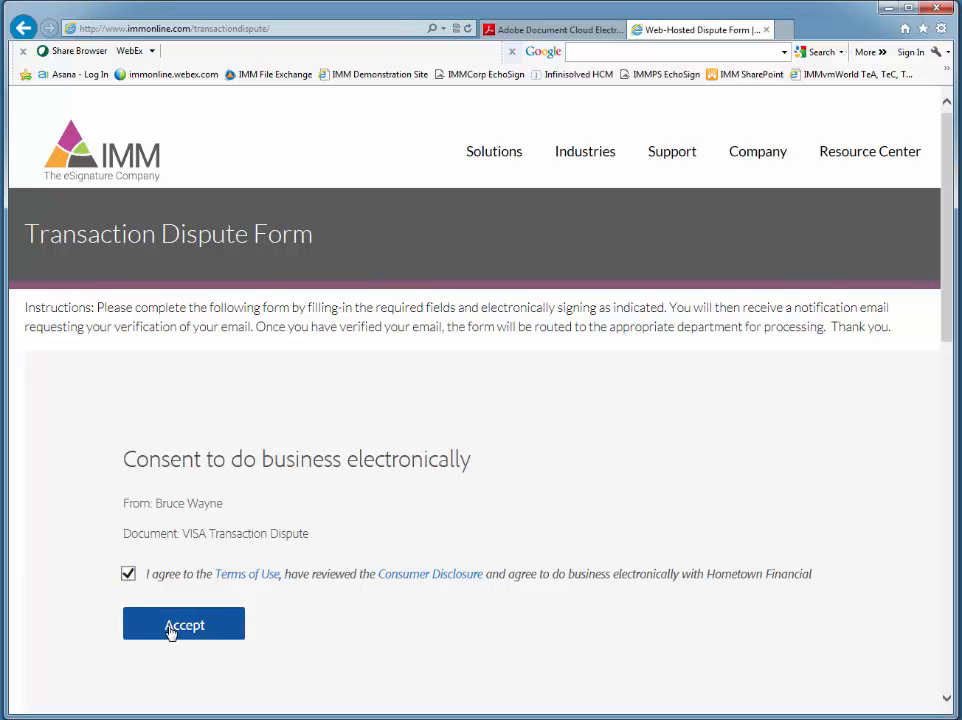
pyautogui.click(171, 631)
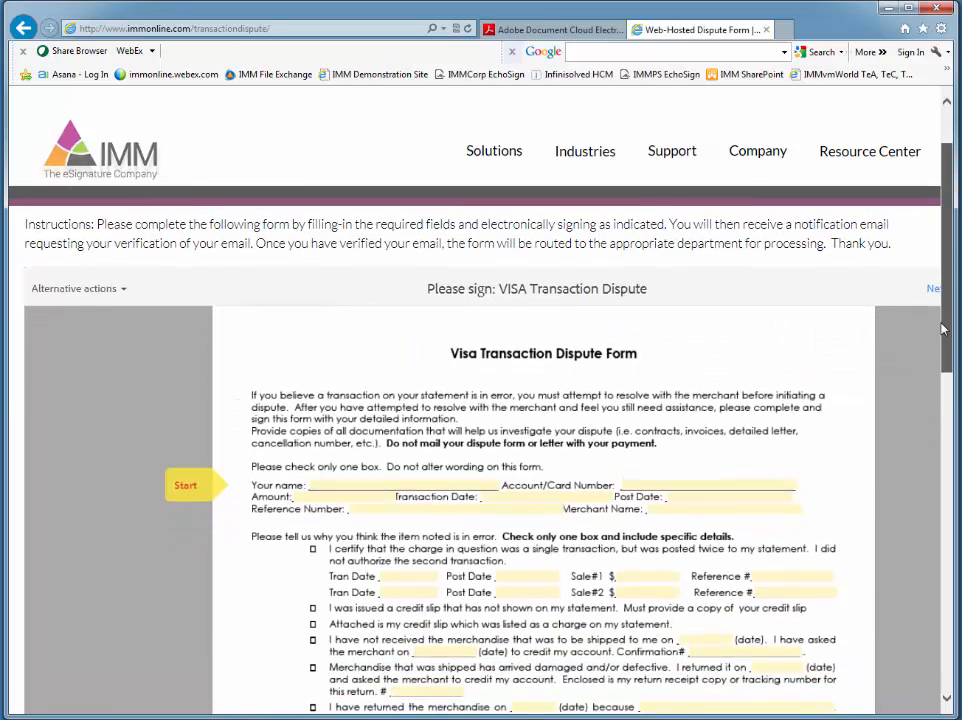
# Step: Examine the fillable fields, dispute reasons, signature area and email field of the Visa Transaction Dispute Form
pyautogui.moveTo(948, 302); pyautogui.dragTo(936, 402)
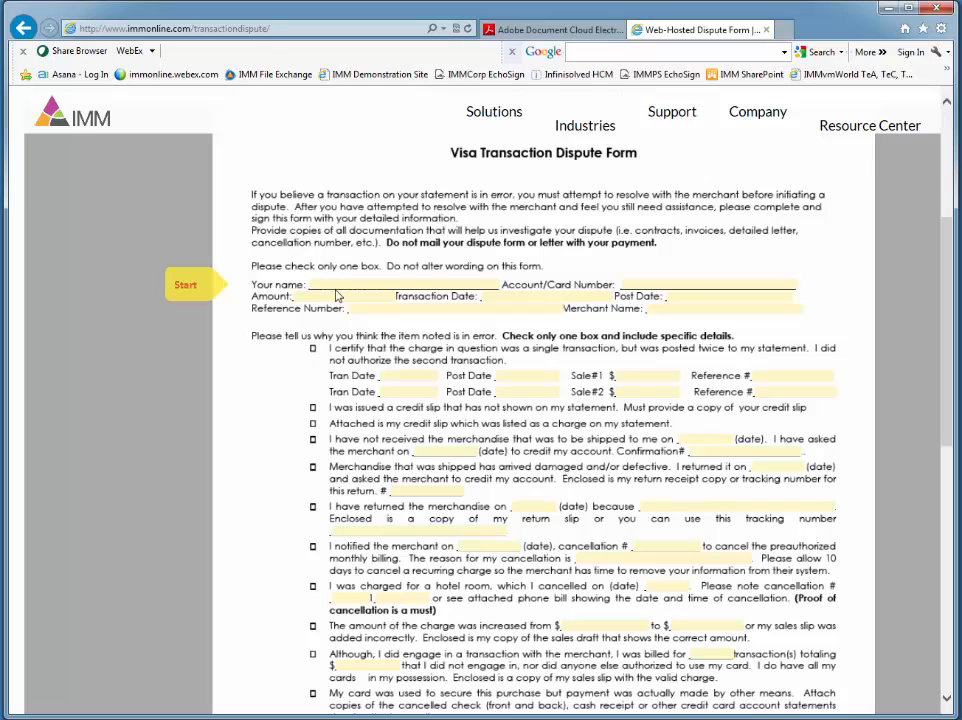
pyautogui.click(335, 284)
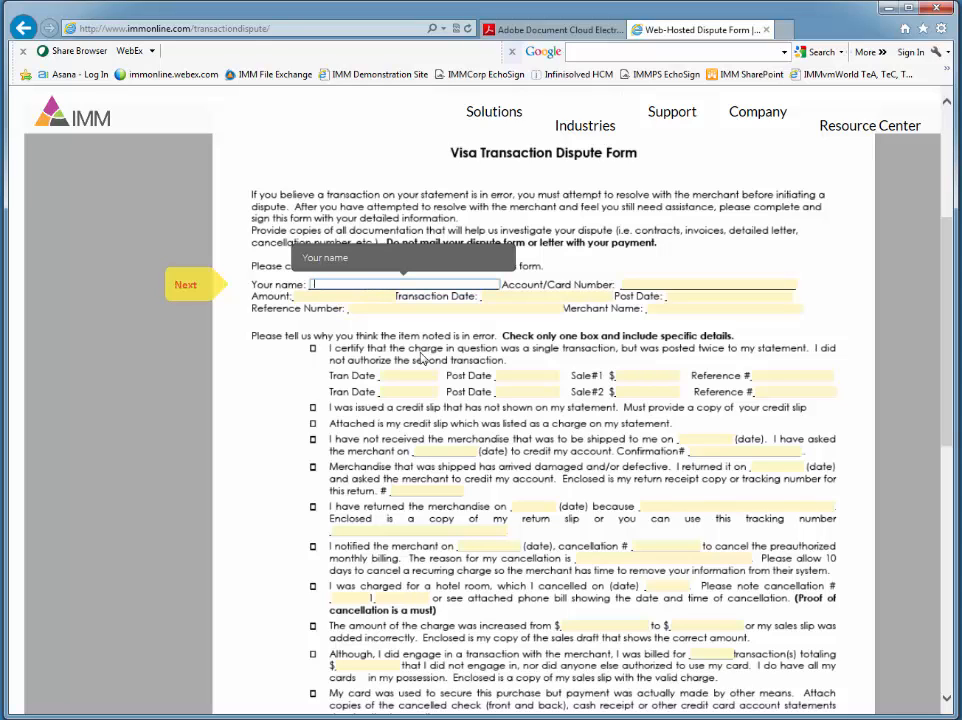
pyautogui.scroll(-4, 421, 355)
pyautogui.scroll(-4, 420, 352)
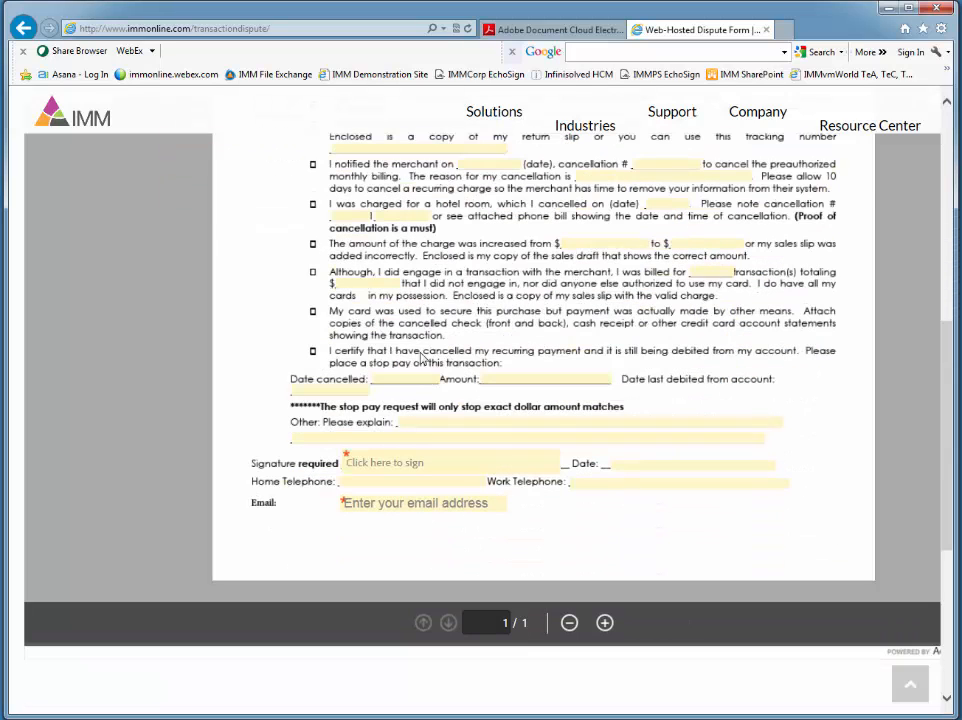
pyautogui.click(384, 465)
pyautogui.click(487, 428)
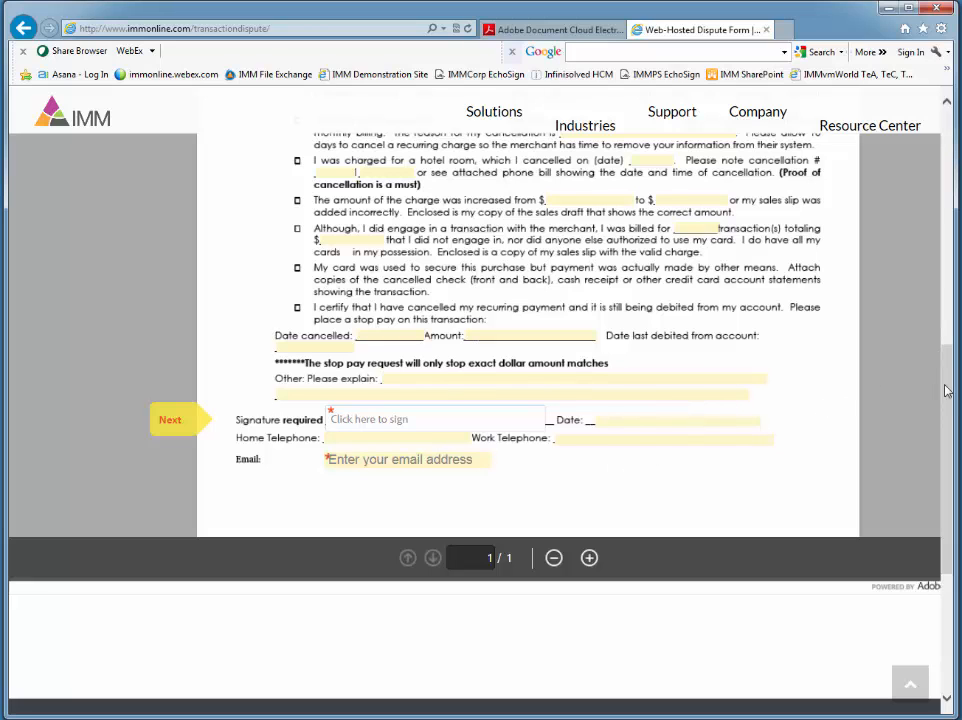
pyautogui.moveTo(946, 386); pyautogui.dragTo(946, 198)
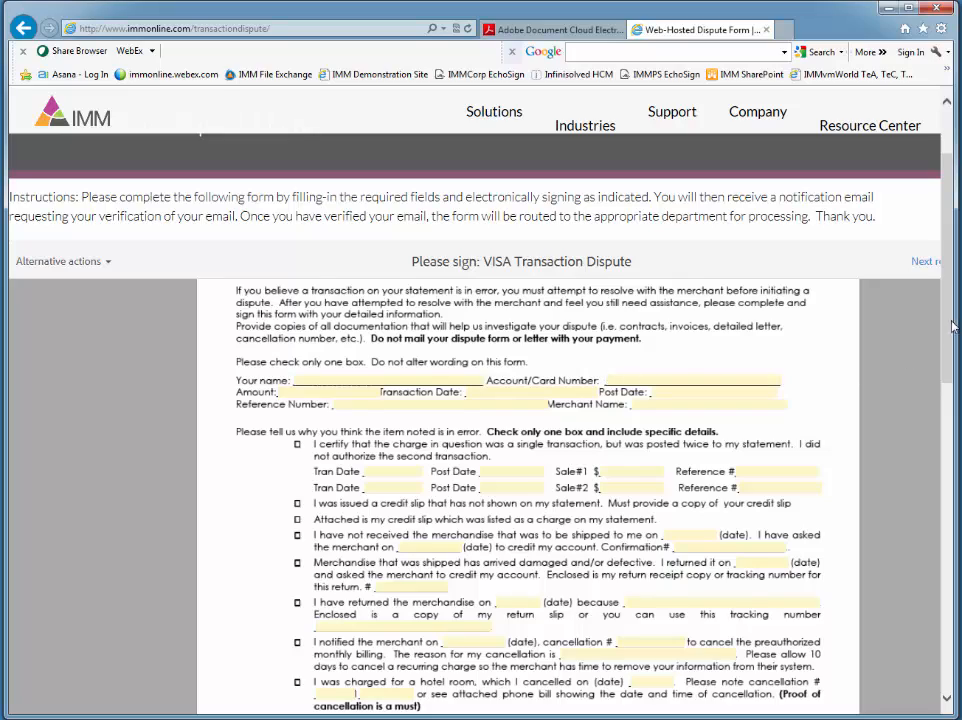
pyautogui.moveTo(950, 321)
pyautogui.mouseDown()
pyautogui.moveTo(940, 461)
pyautogui.moveTo(933, 334)
pyautogui.moveTo(927, 481)
pyautogui.mouseUp()
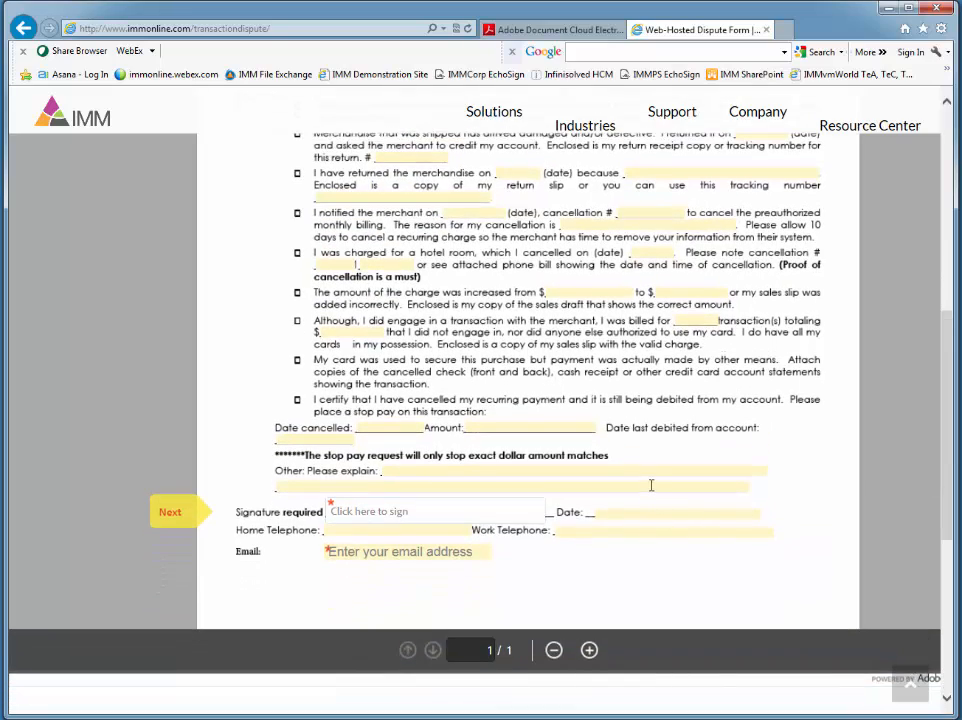
pyautogui.scroll(3, 651, 485)
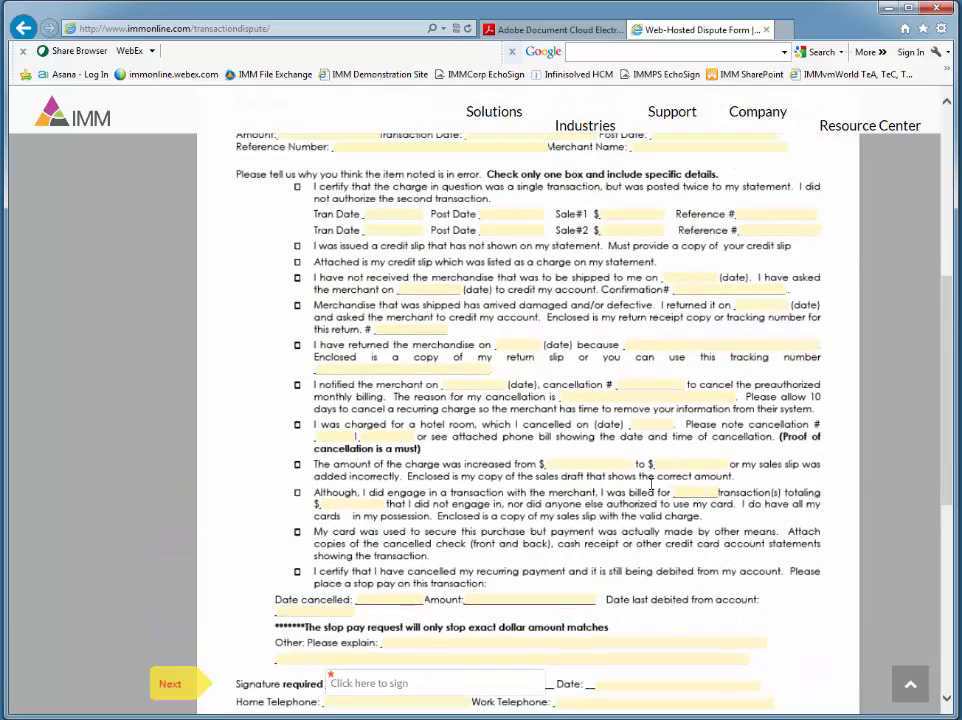
# Step: Return to the Adobe Document Cloud eSign dashboard and start a new widget named Test Widget
pyautogui.click(545, 33)
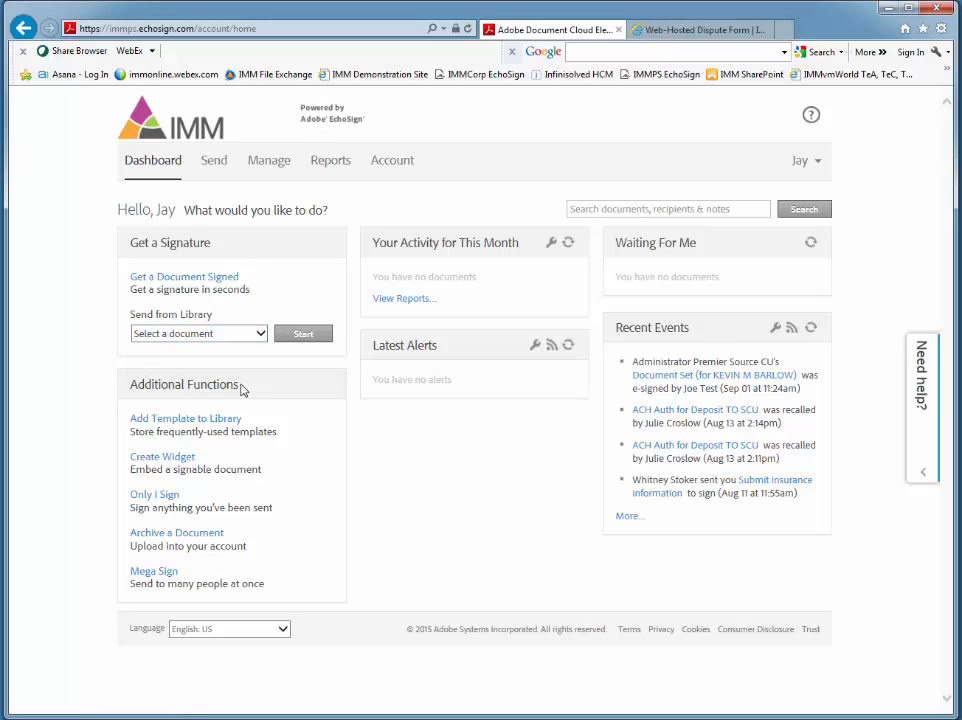
pyautogui.click(178, 460)
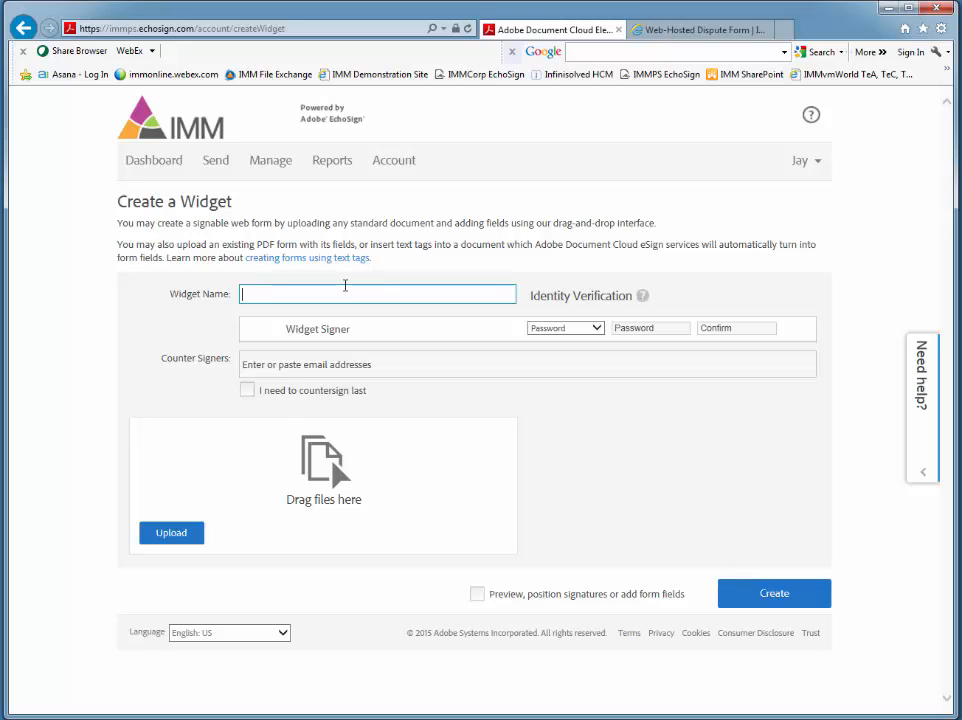
pyautogui.write('Test Widget')
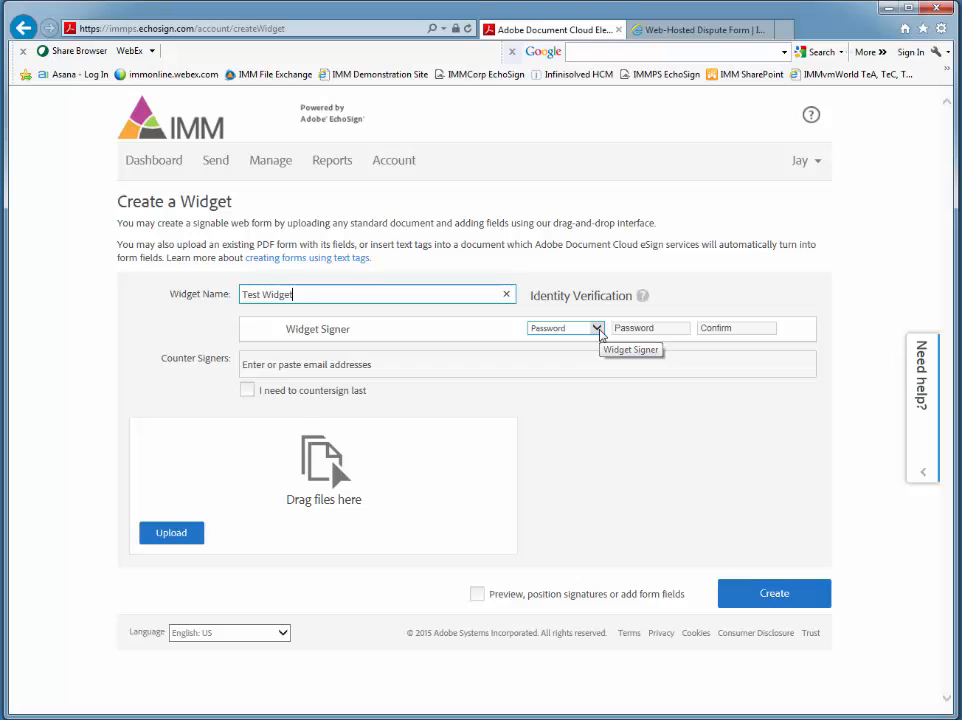
# Step: Try Password and KBA as the widget signer's identity verification, and view the password-protected Online Payment Deferral Request page
pyautogui.click(597, 328)
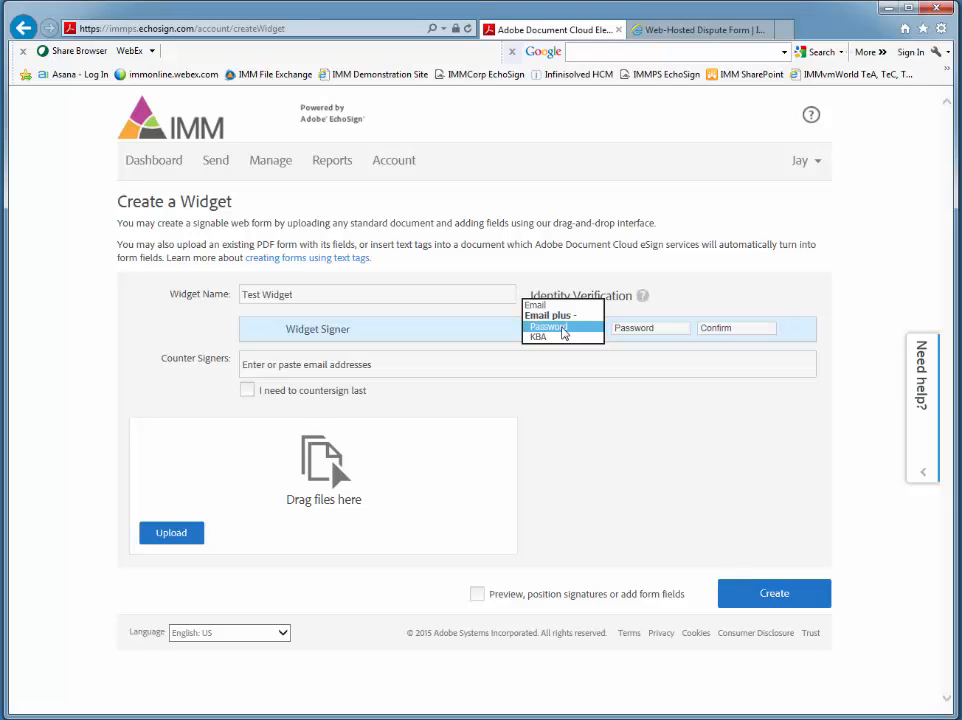
pyautogui.click(562, 329)
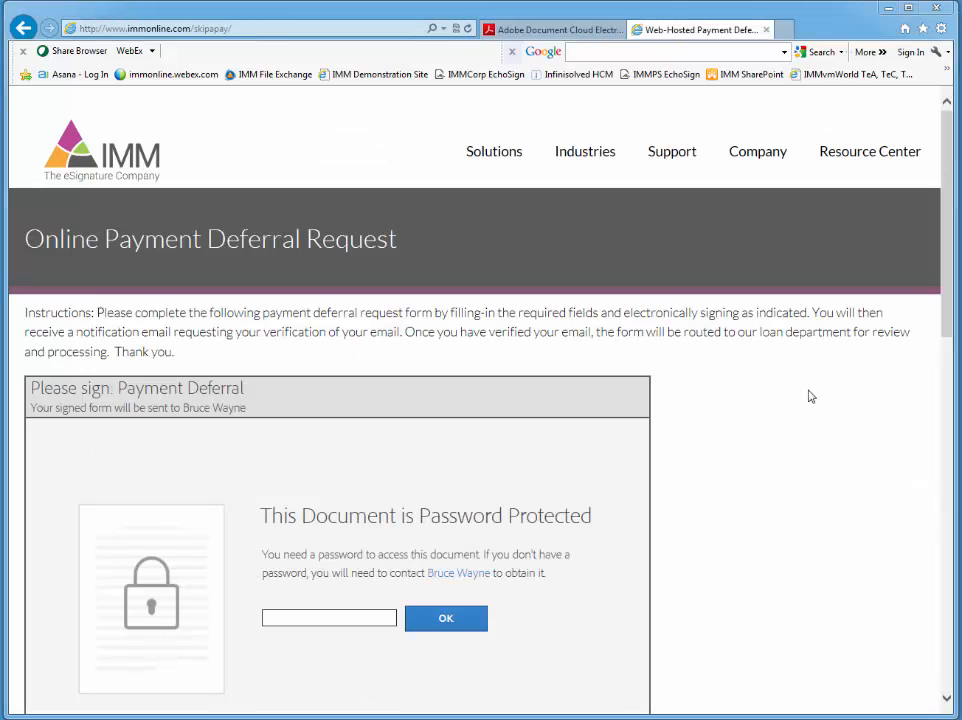
pyautogui.moveTo(946, 253); pyautogui.dragTo(946, 254)
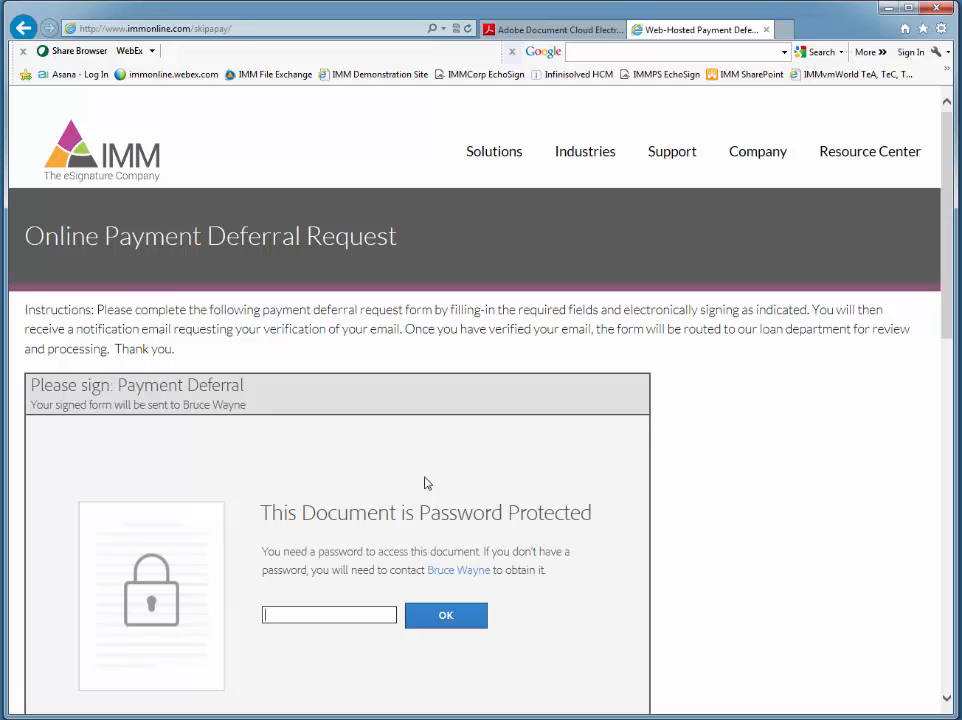
pyautogui.click(546, 33)
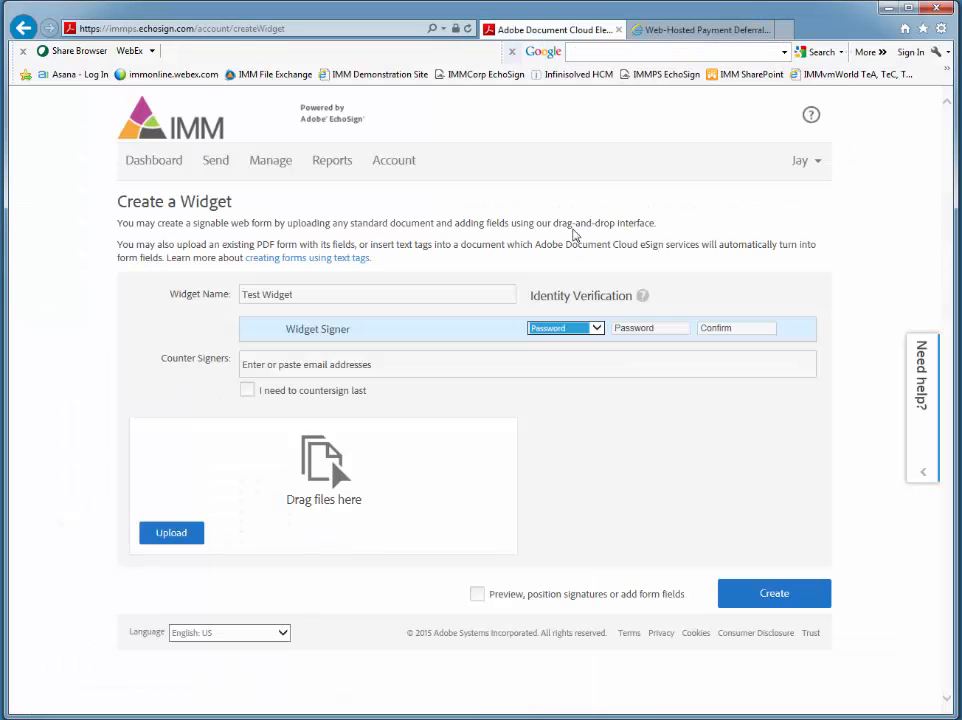
pyautogui.click(597, 328)
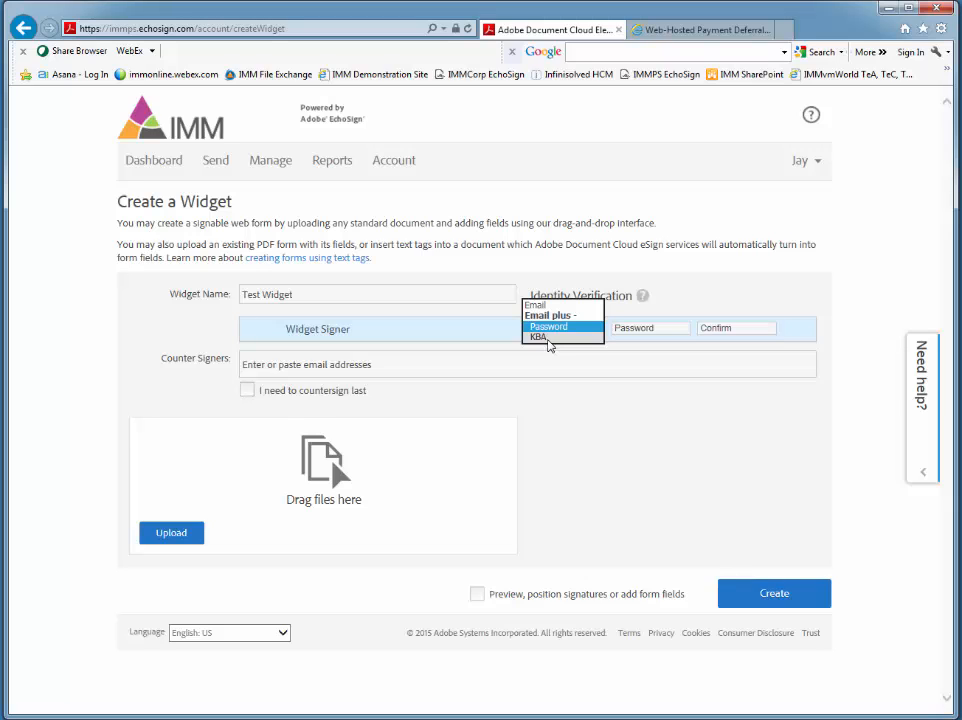
pyautogui.click(545, 337)
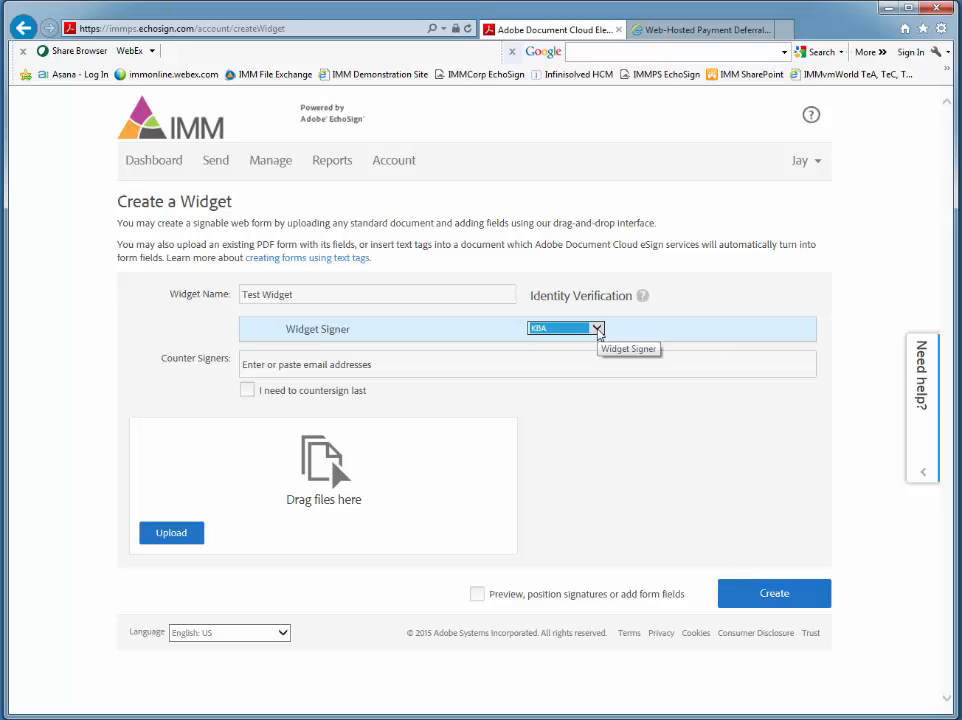
# Step: Set the widget signer's identity verification to Email
pyautogui.click(596, 328)
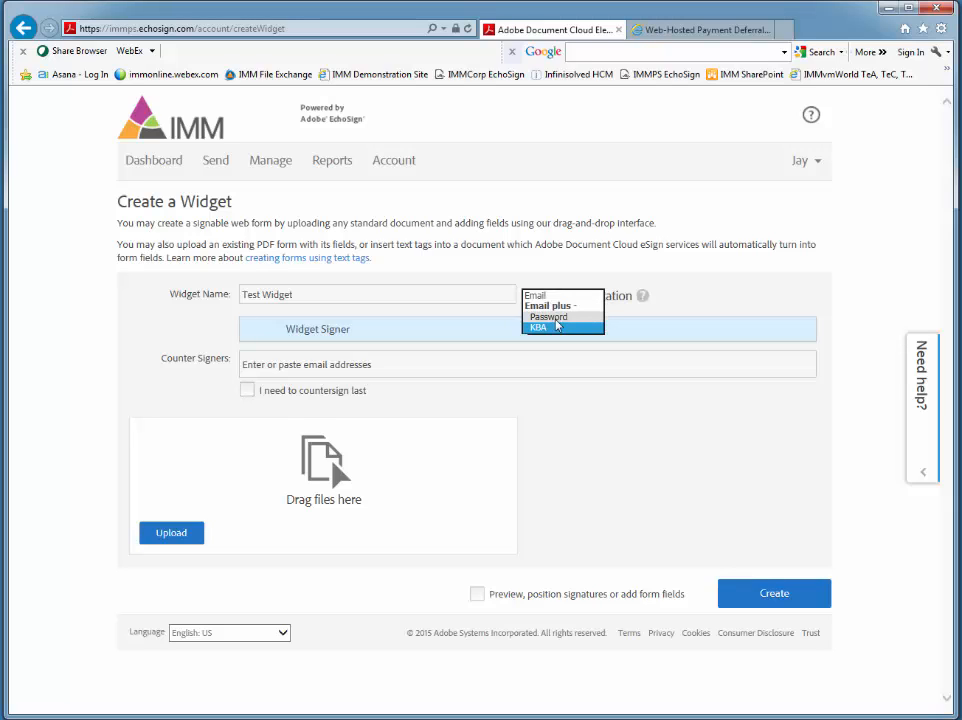
pyautogui.click(536, 295)
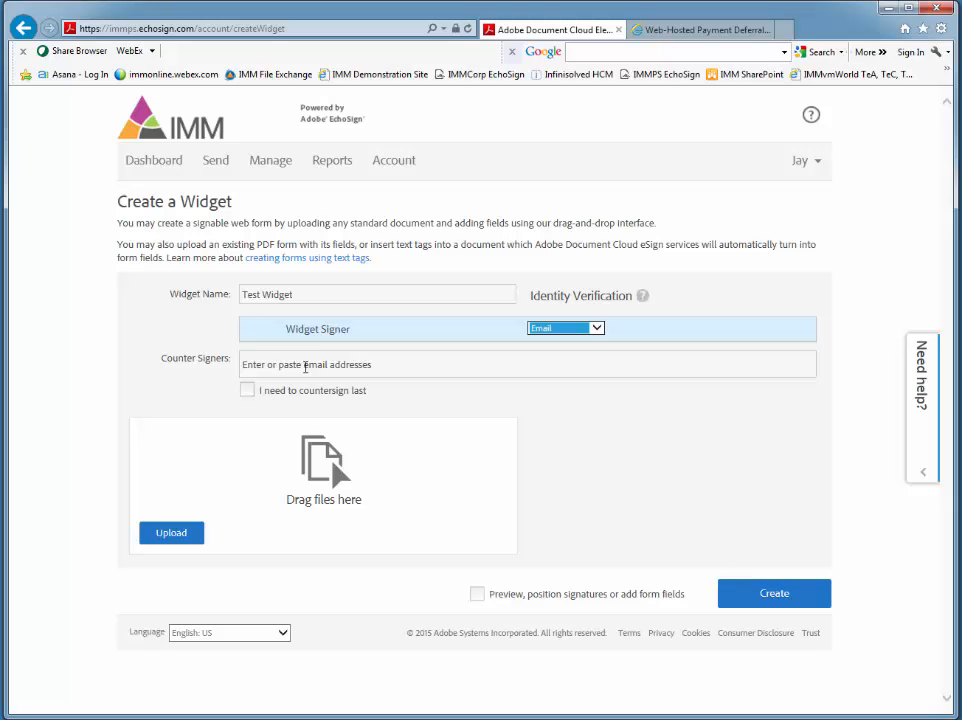
pyautogui.click(215, 358)
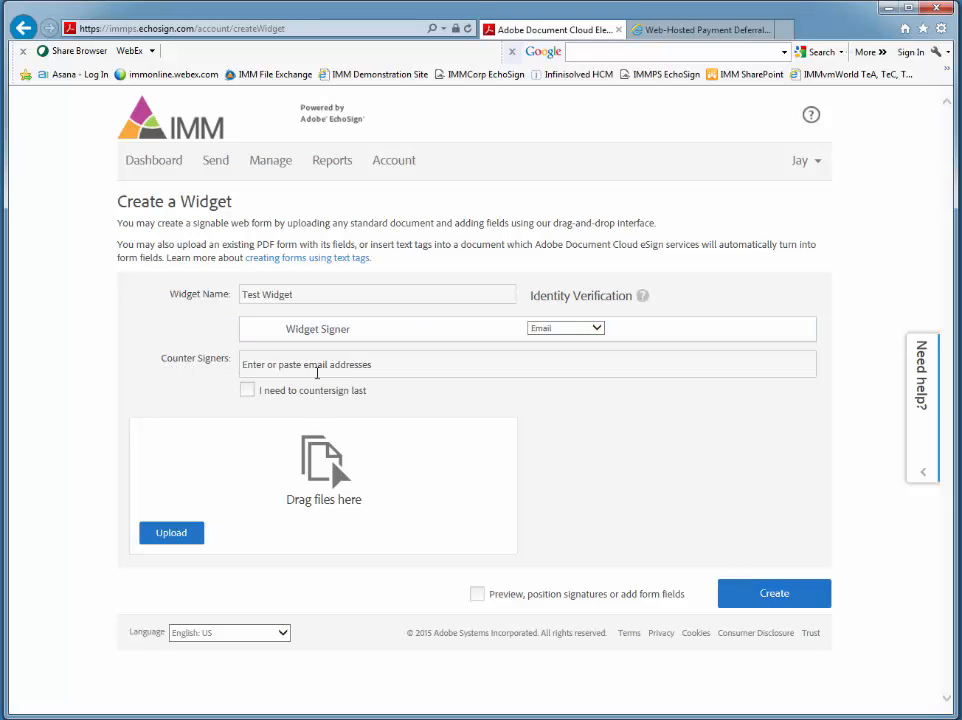
# Step: Try the option for the sender to countersign the widget last
pyautogui.click(317, 369)
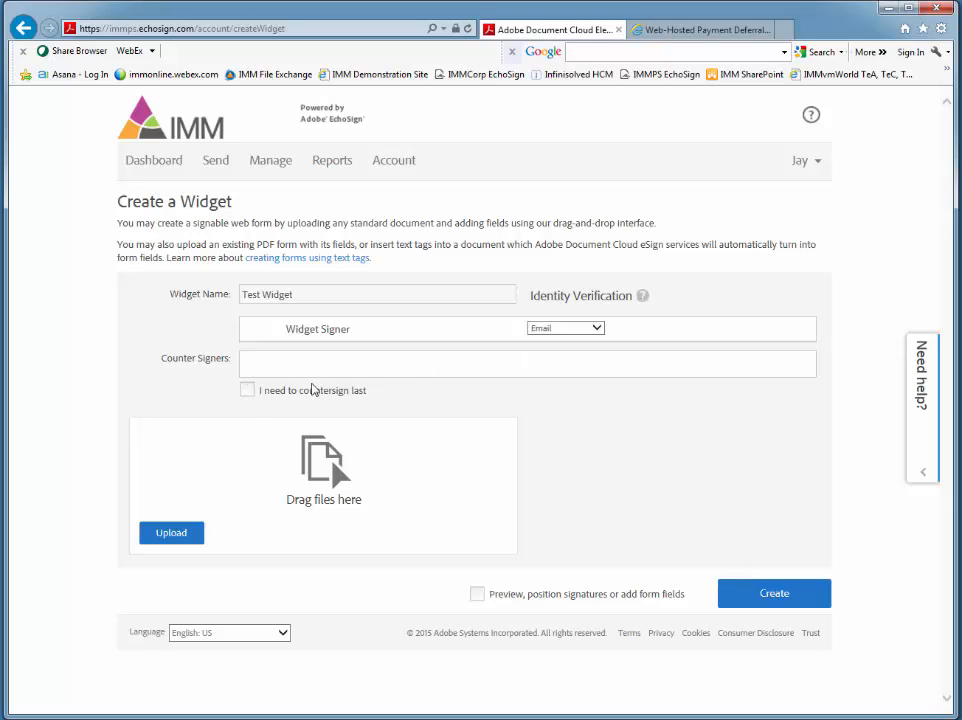
pyautogui.click(247, 390)
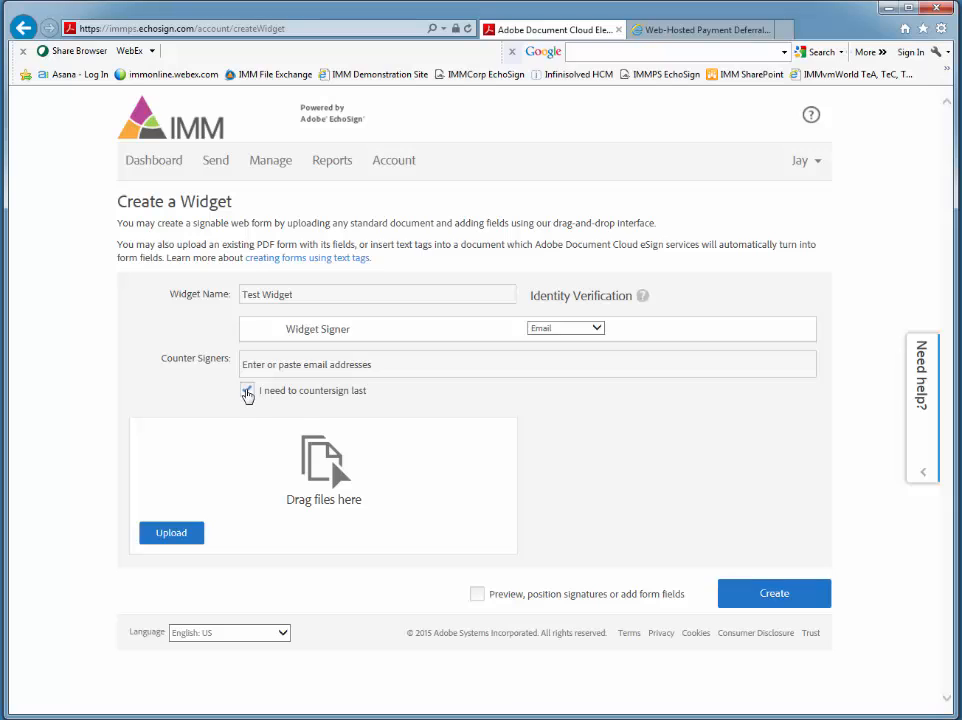
pyautogui.click(247, 391)
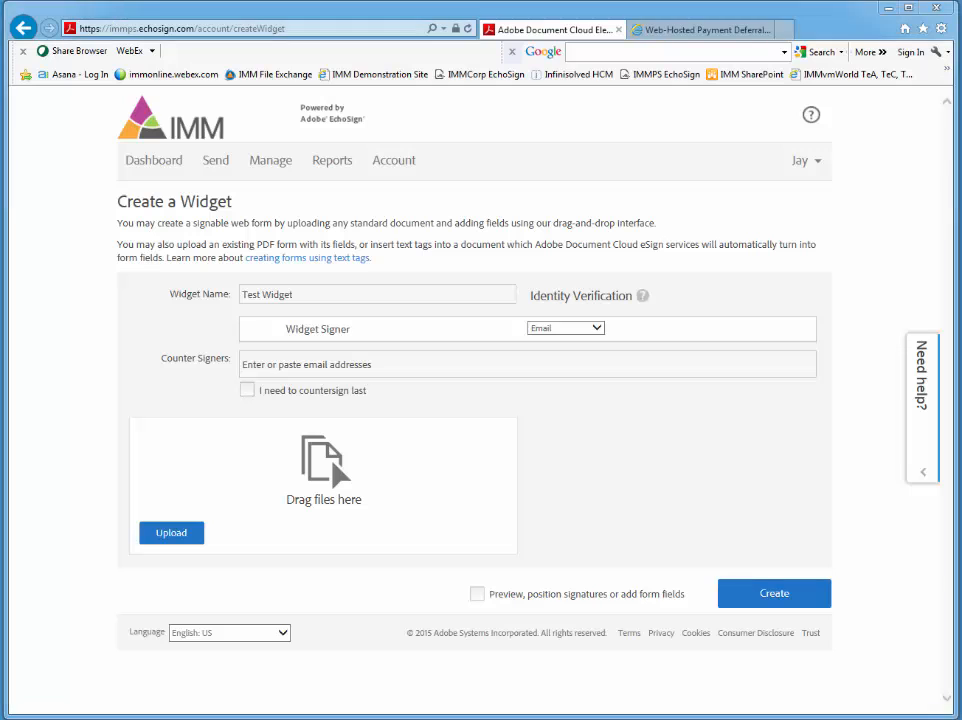
# Step: Add 100.pdf to the widget and create it with the option to preview, position signatures or add form fields enabled
pyautogui.moveTo(960, 310); pyautogui.dragTo(225, 525)
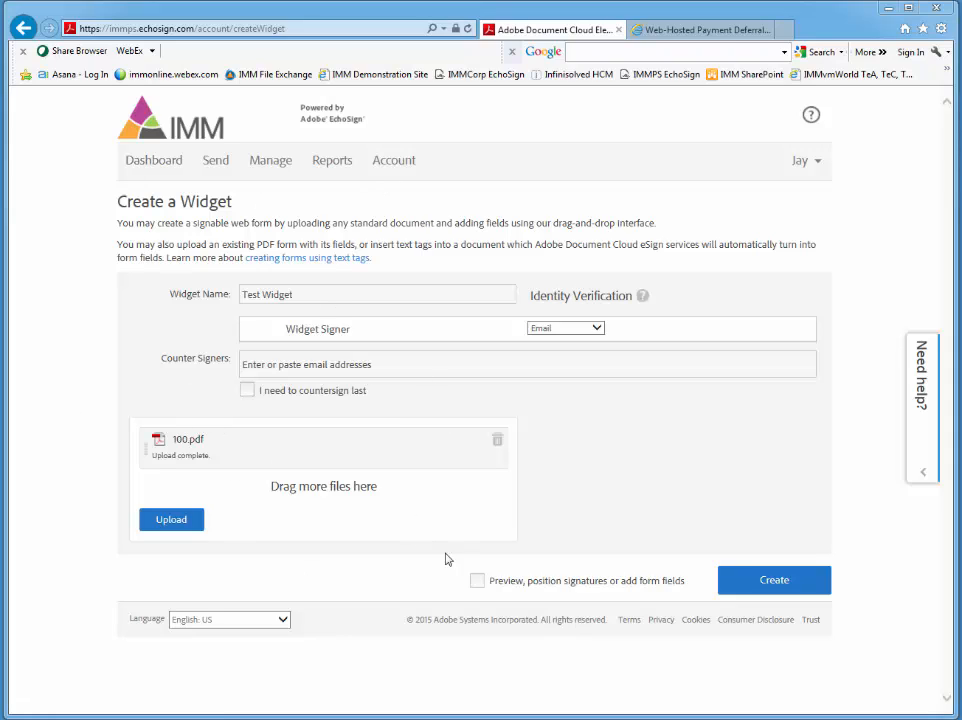
pyautogui.click(477, 581)
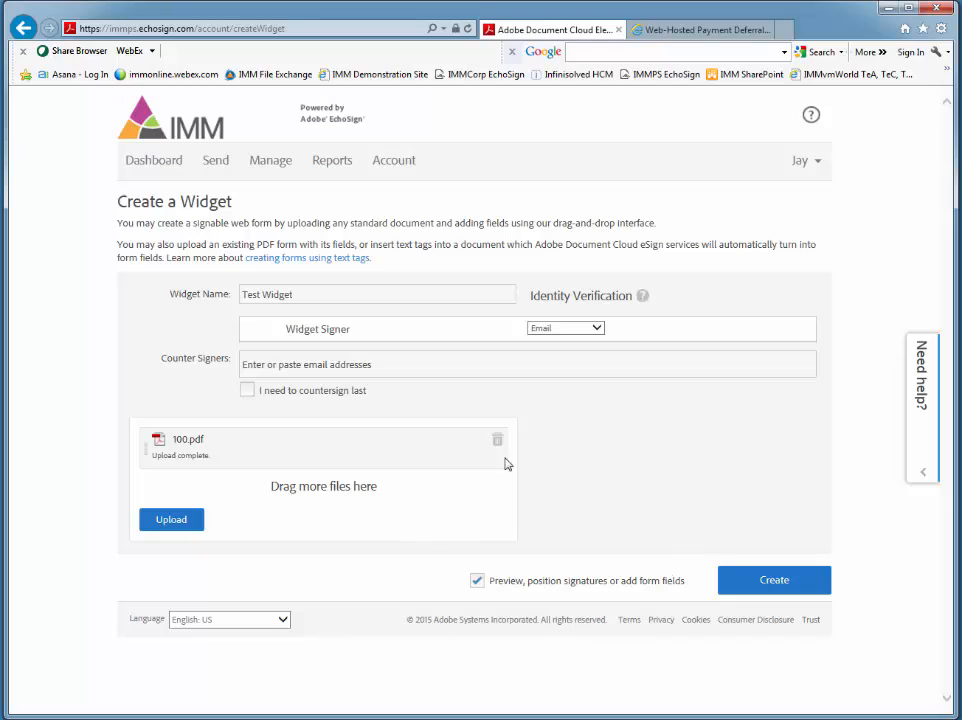
pyautogui.click(759, 588)
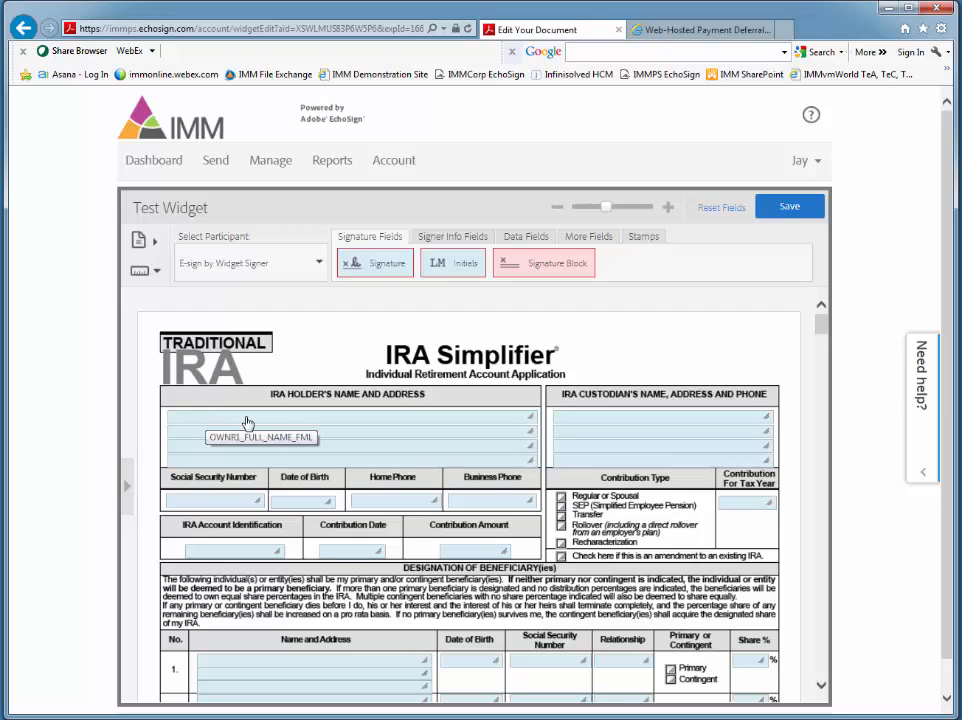
# Step: Try the Required, Read Only, Multi-line data entry and Mask field data options on the IRA holder's full name field without saving
pyautogui.scroll(-1, 323, 452)
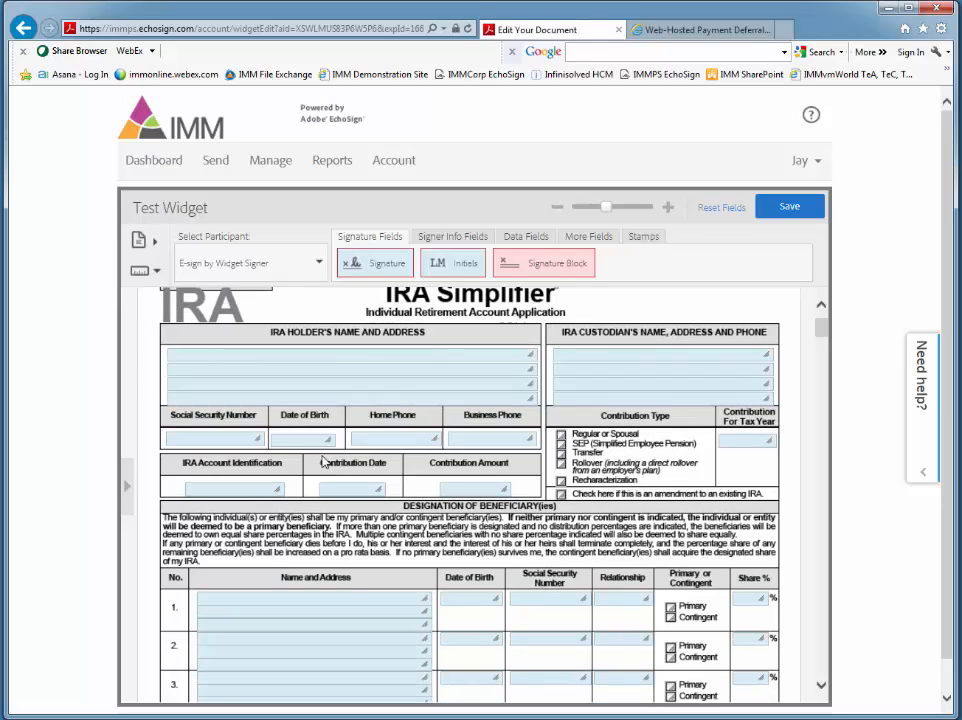
pyautogui.scroll(-1, 320, 458)
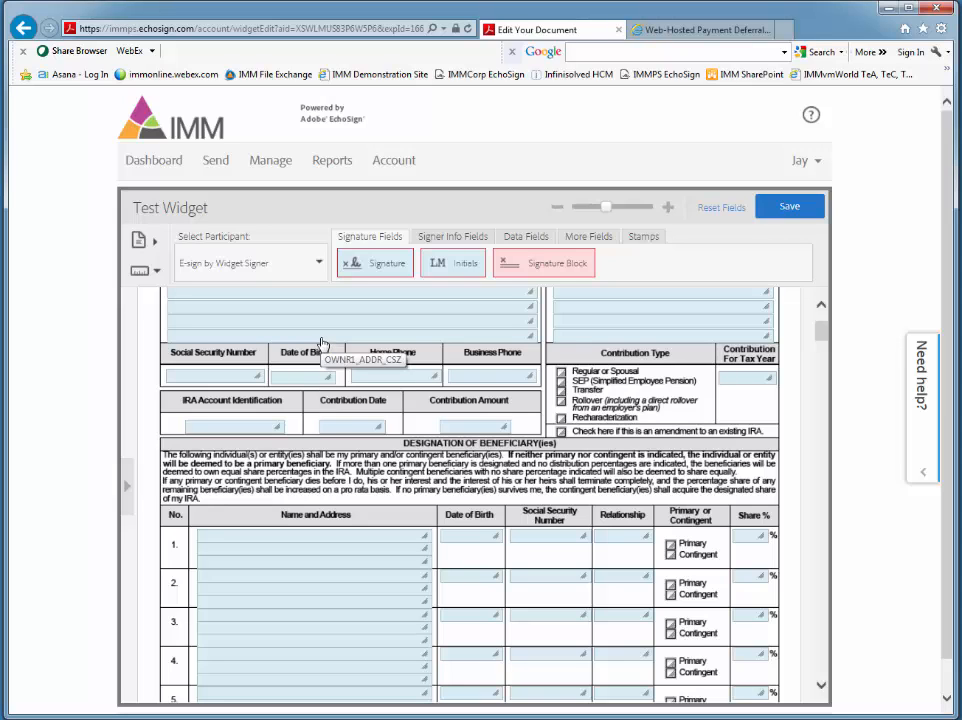
pyautogui.scroll(1, 322, 343)
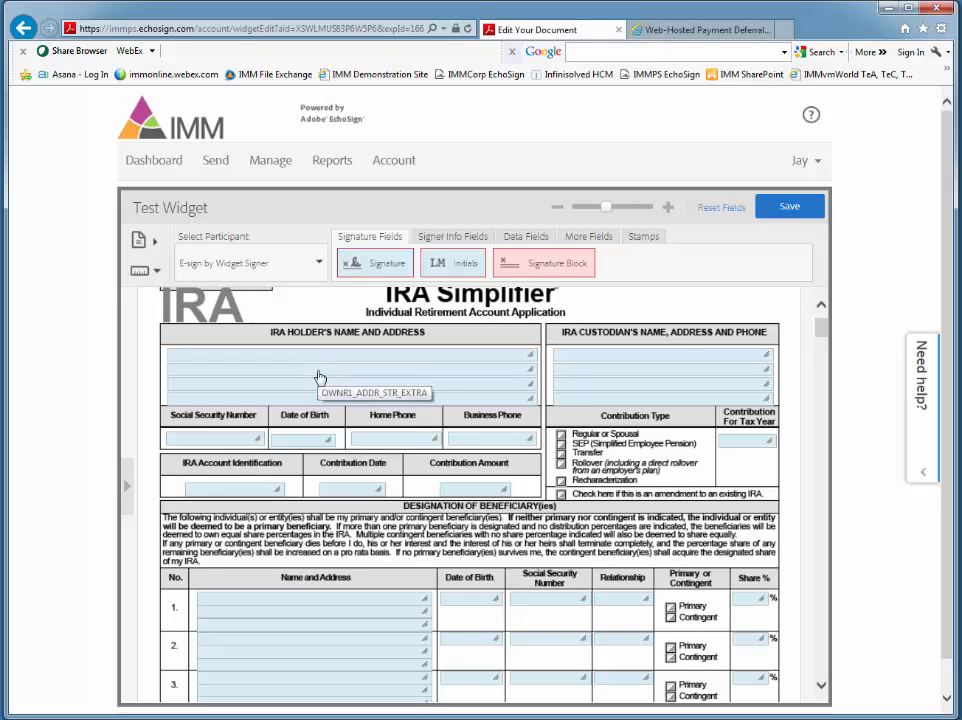
pyautogui.click(493, 358)
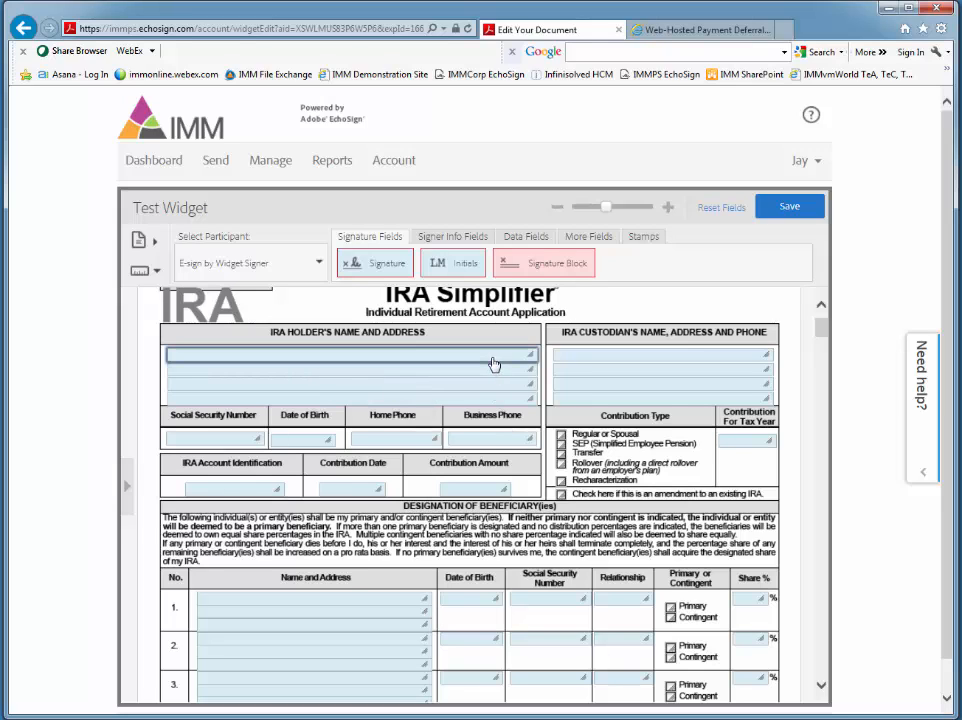
pyautogui.rightClick(474, 364)
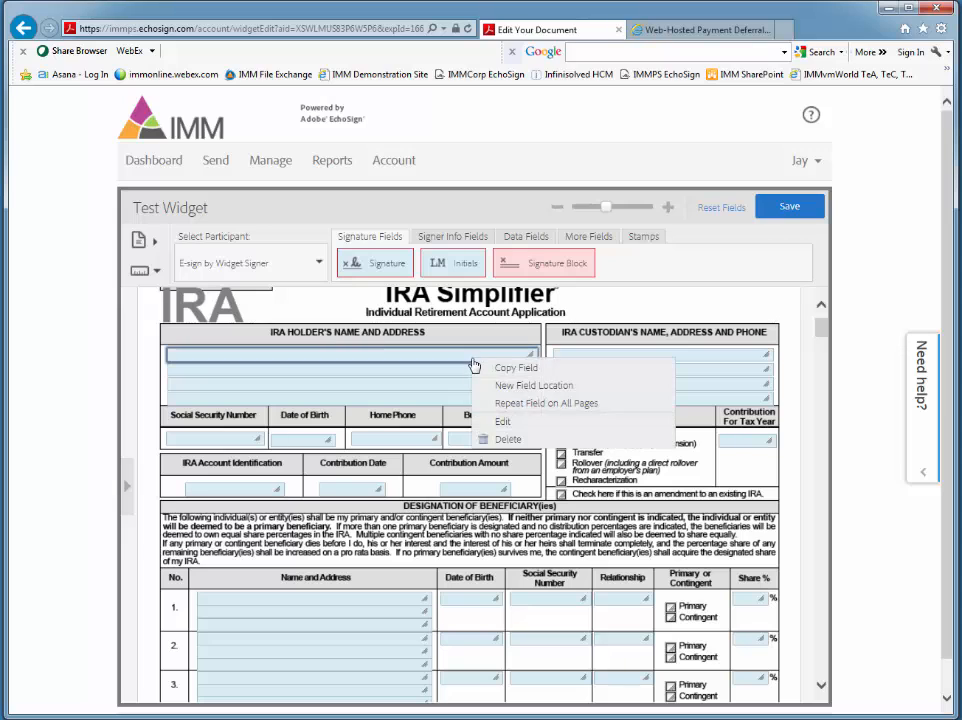
pyautogui.click(497, 422)
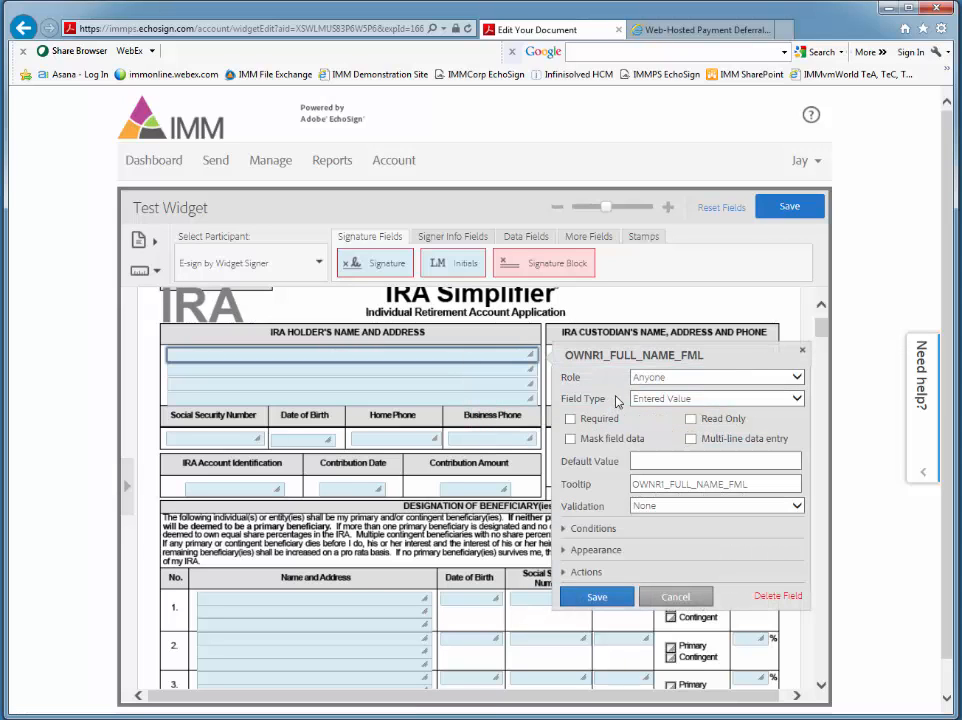
pyautogui.click(569, 419)
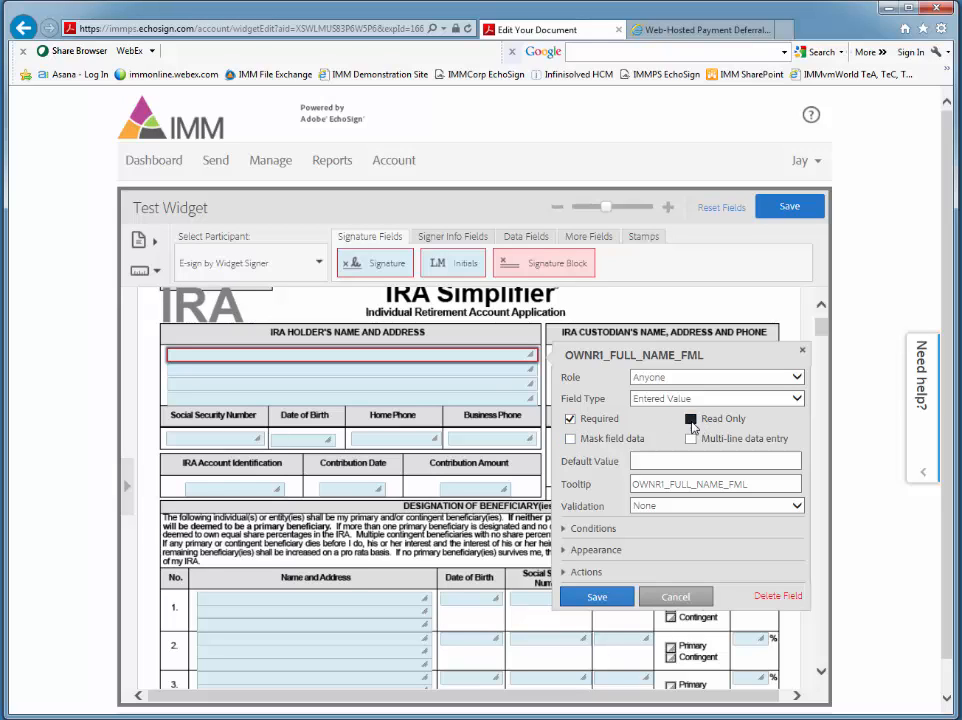
pyautogui.click(691, 420)
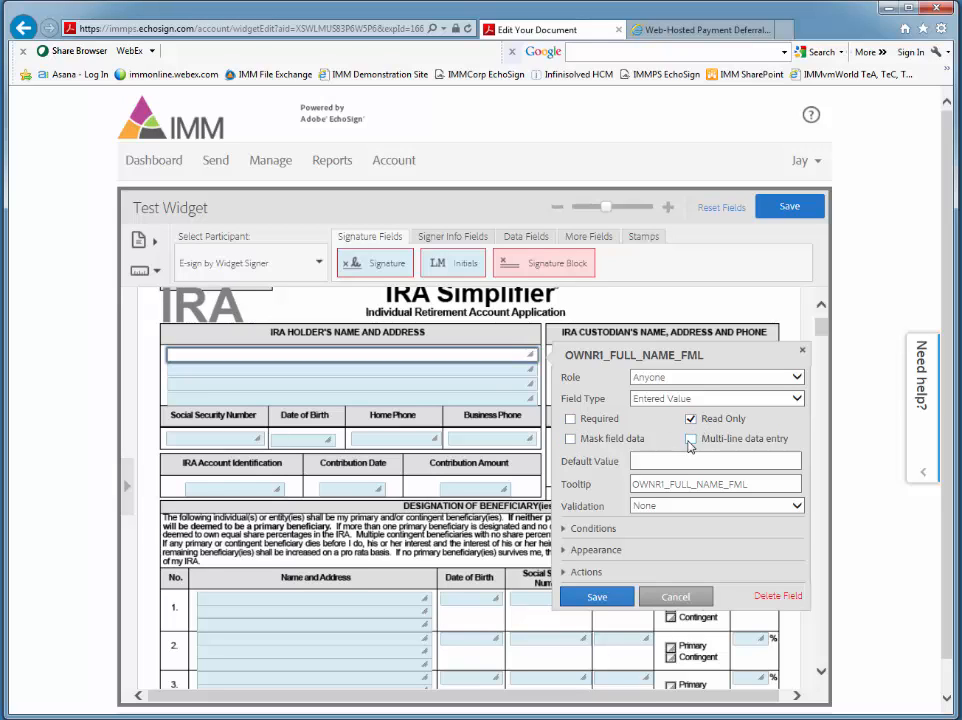
pyautogui.click(690, 440)
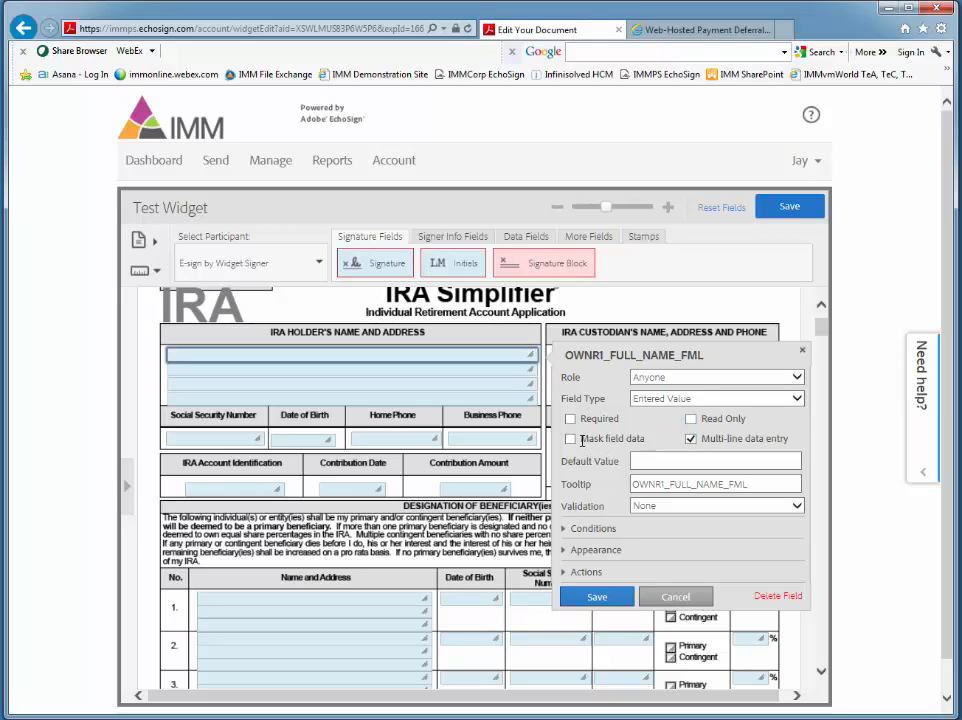
pyautogui.click(570, 419)
pyautogui.click(570, 420)
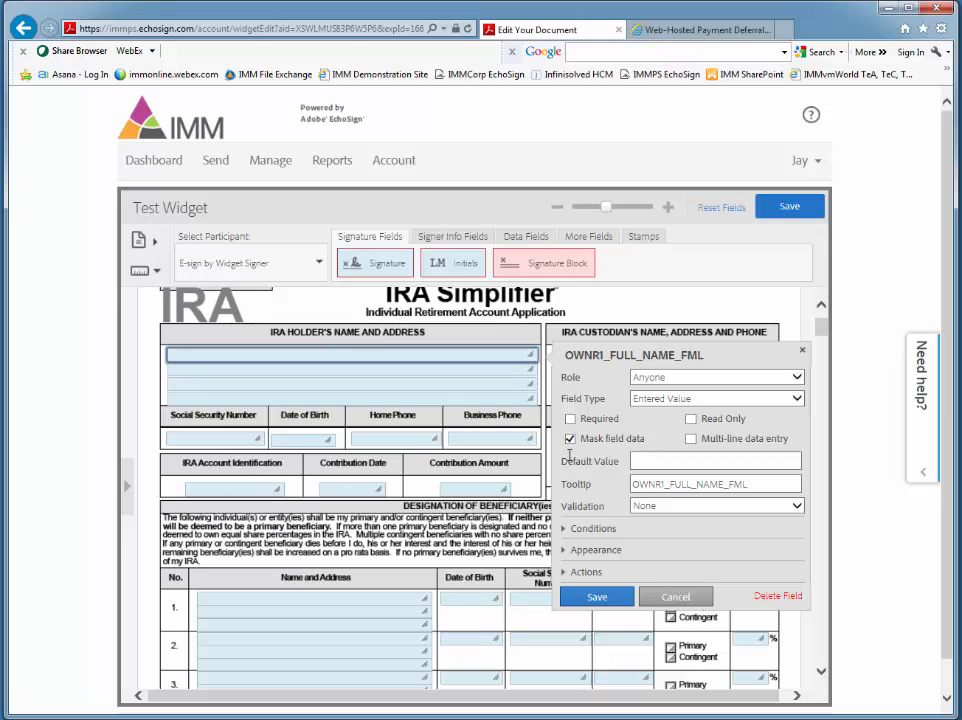
pyautogui.click(570, 440)
pyautogui.click(689, 599)
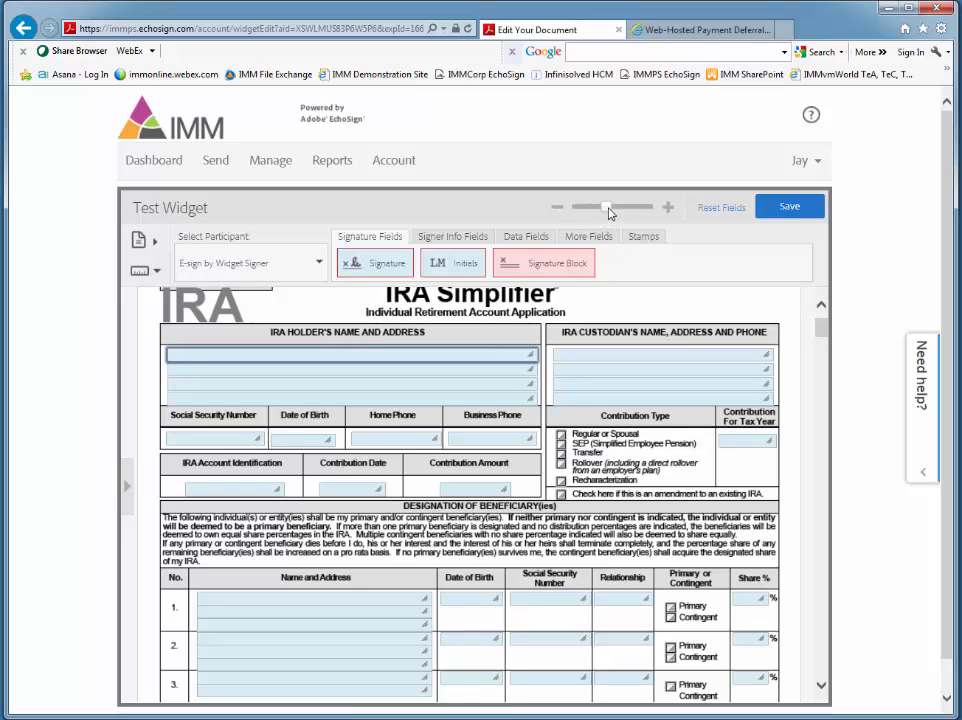
# Step: Place a signature field for the widget signer on the IRA Holder line in the Signatures section of page 1
pyautogui.moveTo(615, 209); pyautogui.dragTo(619, 209)
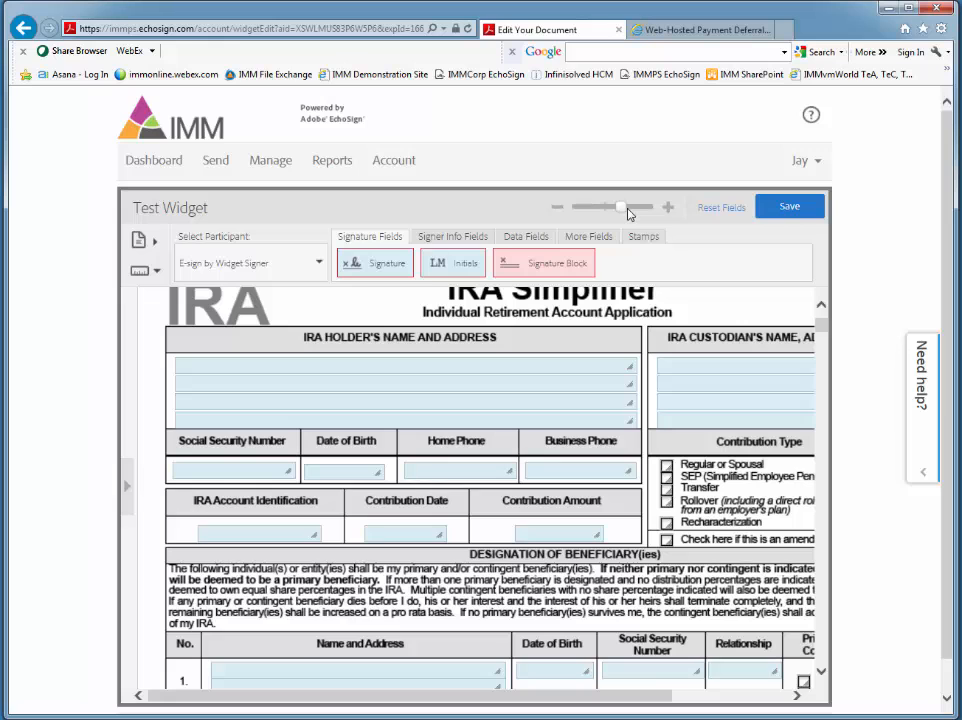
pyautogui.moveTo(648, 697); pyautogui.dragTo(741, 696)
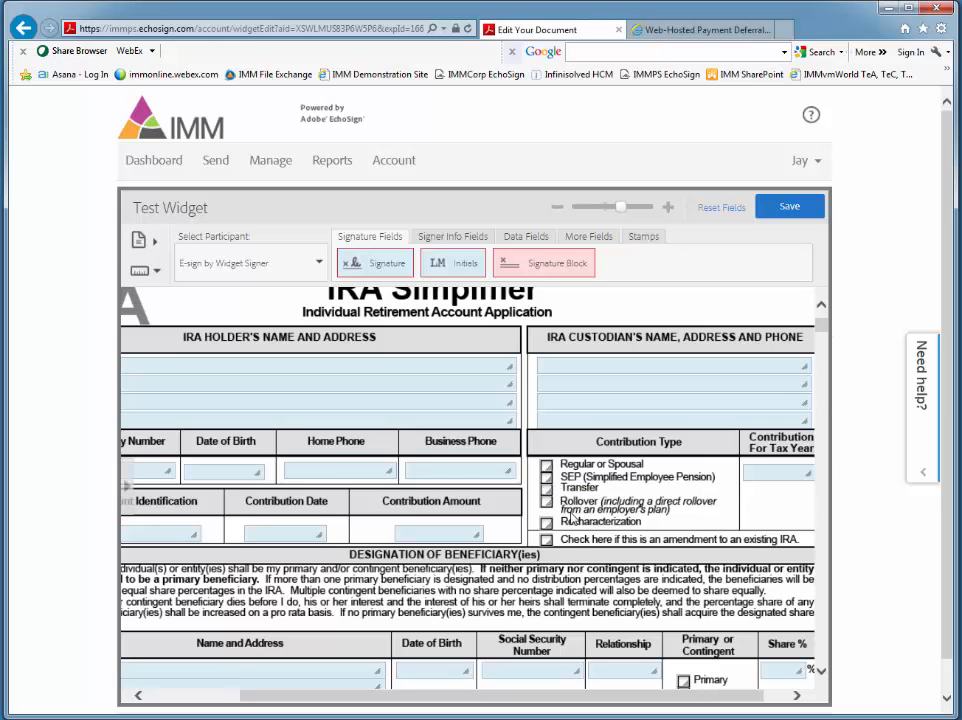
pyautogui.scroll(-8, 571, 519)
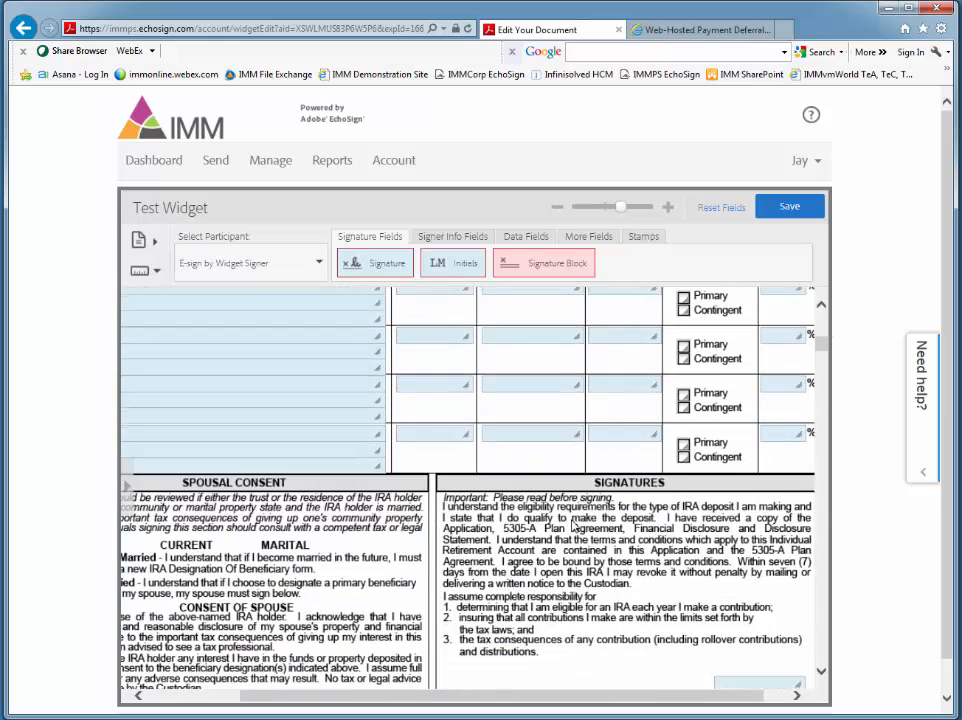
pyautogui.scroll(-3, 573, 527)
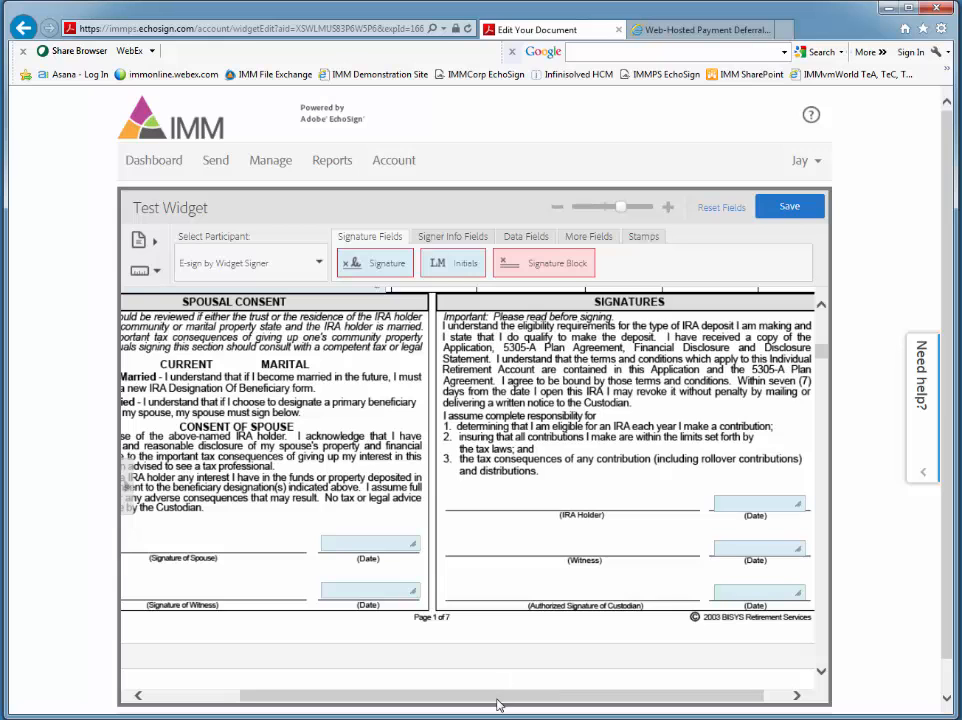
pyautogui.moveTo(499, 704); pyautogui.dragTo(522, 695)
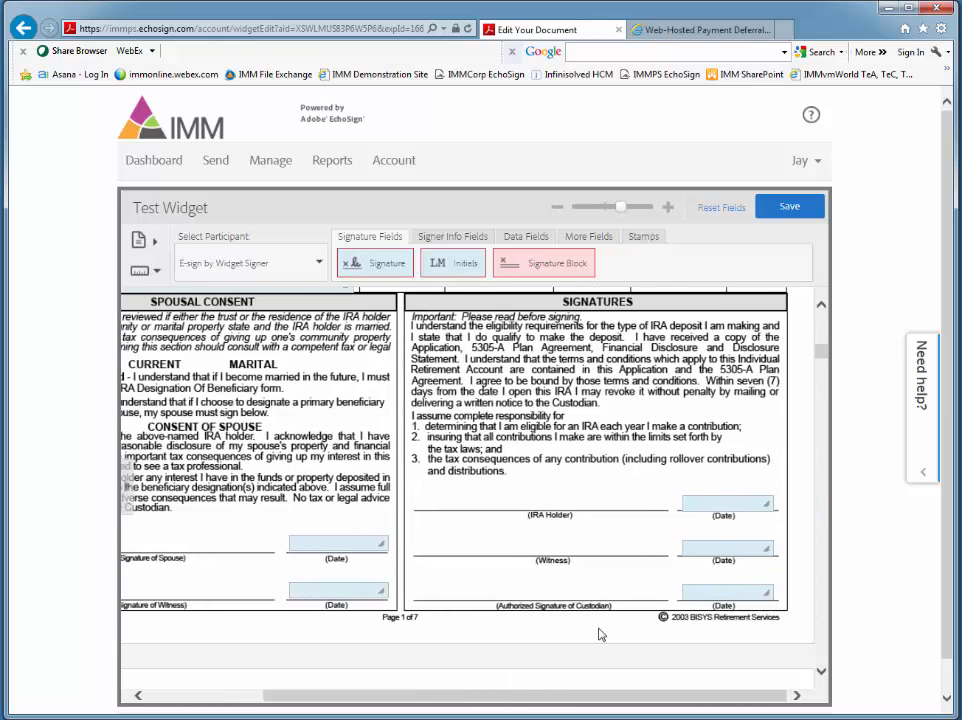
pyautogui.scroll(1, 600, 634)
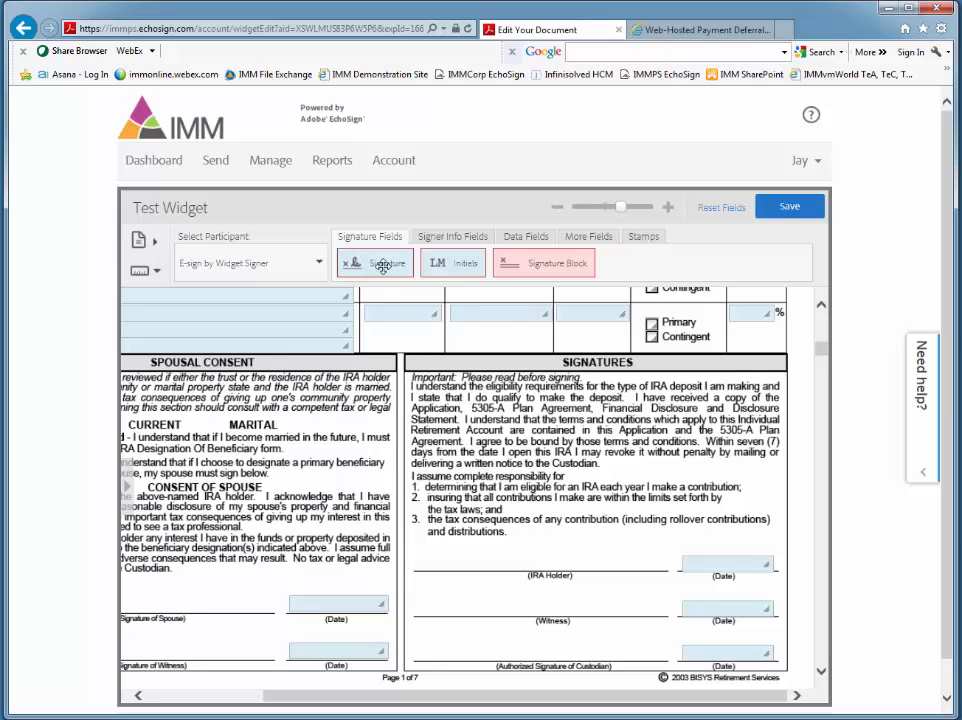
pyautogui.moveTo(383, 265)
pyautogui.mouseDown()
pyautogui.moveTo(350, 290)
pyautogui.moveTo(425, 417)
pyautogui.moveTo(460, 512)
pyautogui.moveTo(455, 555)
pyautogui.mouseUp()
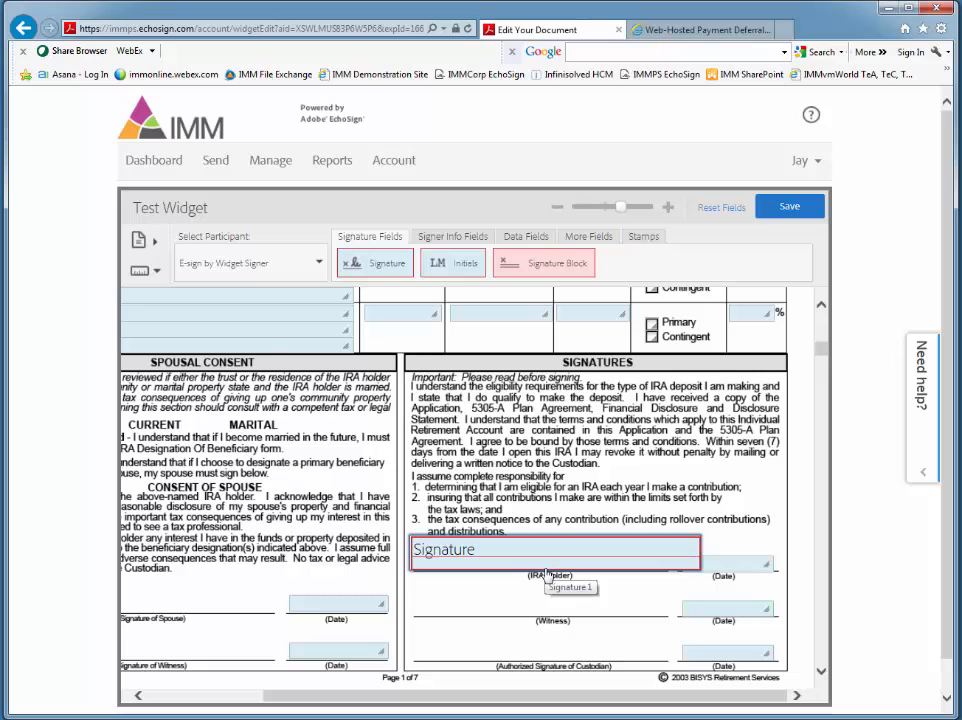
pyautogui.moveTo(547, 578)
pyautogui.mouseDown()
pyautogui.moveTo(541, 522)
pyautogui.moveTo(543, 580)
pyautogui.moveTo(625, 567)
pyautogui.moveTo(649, 560)
pyautogui.moveTo(595, 575)
pyautogui.moveTo(670, 544)
pyautogui.moveTo(655, 569)
pyautogui.moveTo(546, 573)
pyautogui.mouseUp()
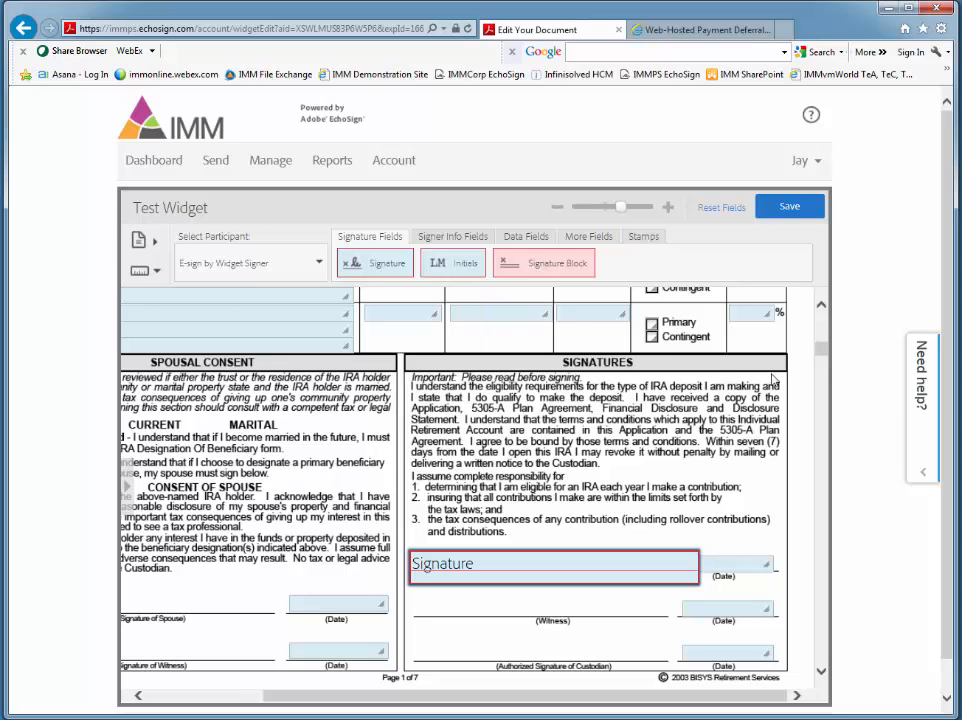
# Step: Try a signature block over the witness and custodian signature lines, and delete it
pyautogui.moveTo(820, 358)
pyautogui.mouseDown()
pyautogui.moveTo(823, 368)
pyautogui.moveTo(760, 356)
pyautogui.mouseUp()
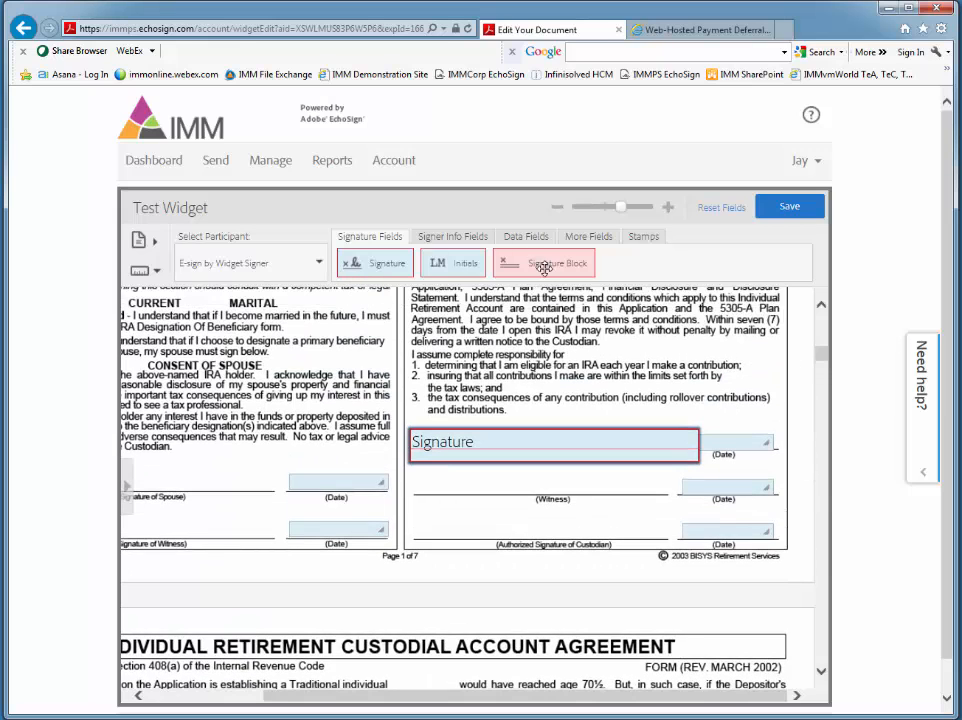
pyautogui.moveTo(537, 272)
pyautogui.mouseDown()
pyautogui.moveTo(460, 326)
pyautogui.moveTo(432, 457)
pyautogui.moveTo(383, 495)
pyautogui.moveTo(350, 501)
pyautogui.mouseUp()
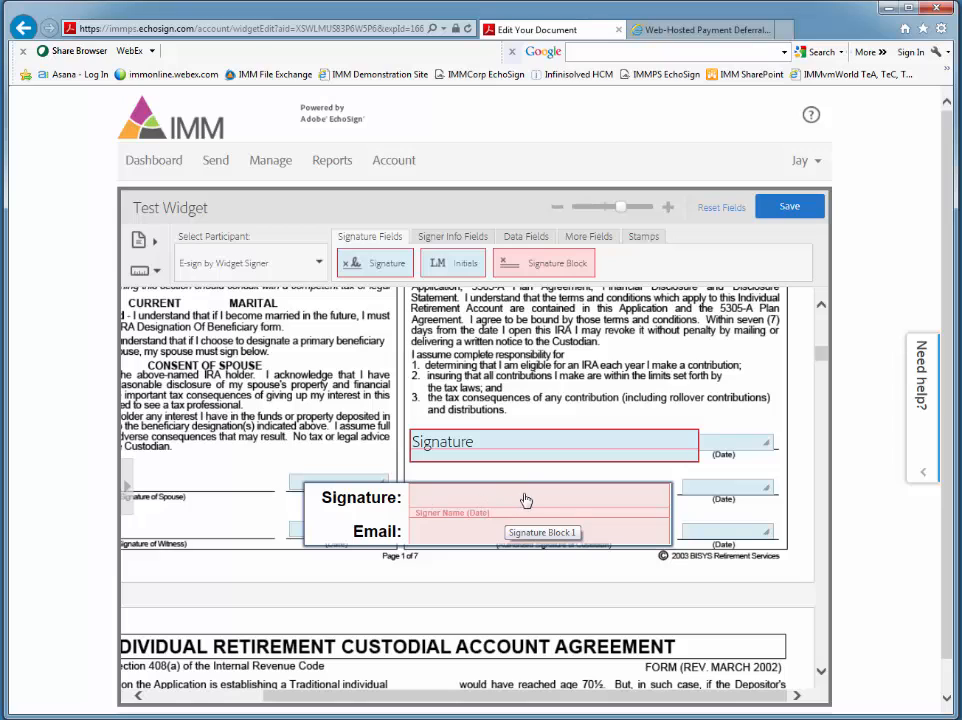
pyautogui.rightClick(462, 512)
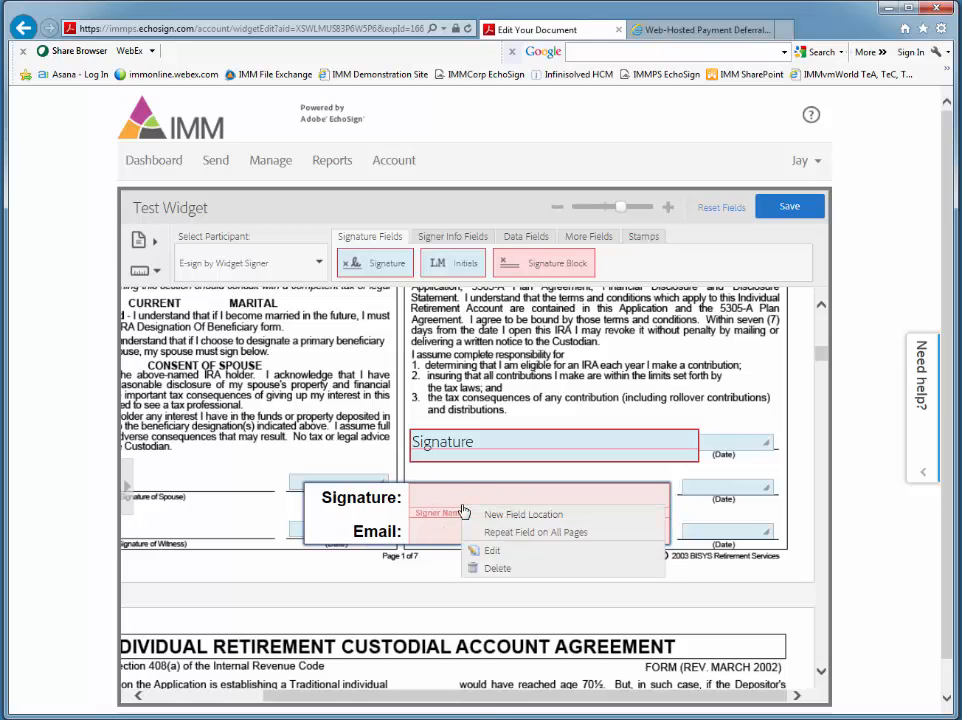
pyautogui.click(494, 570)
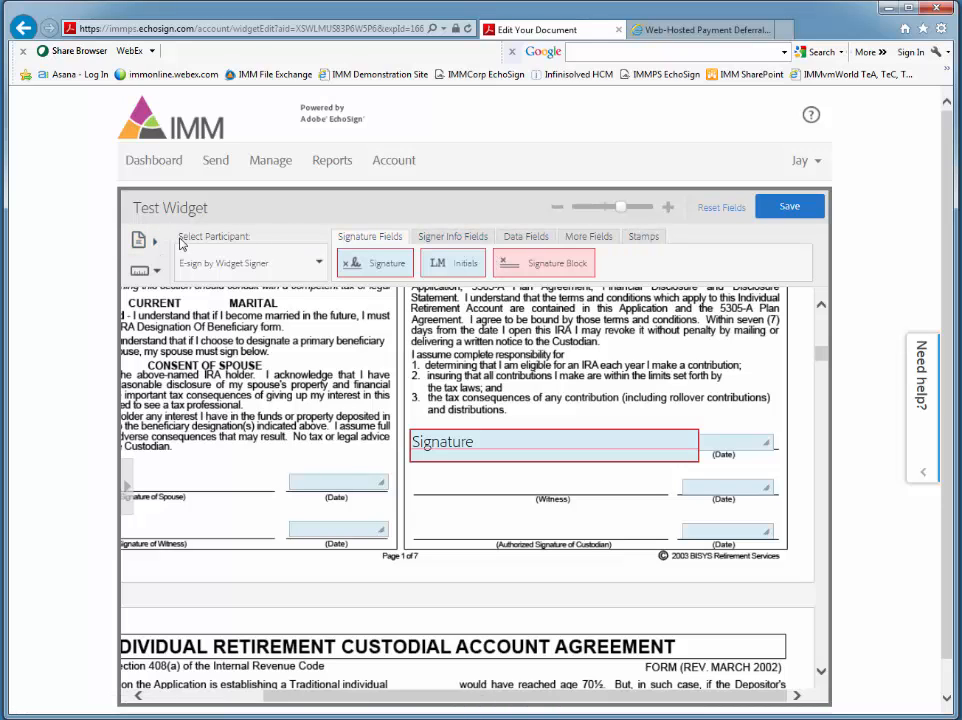
# Step: Add signer Email and Date fields above the IRA custodian's name and address section on page 1
pyautogui.click(443, 243)
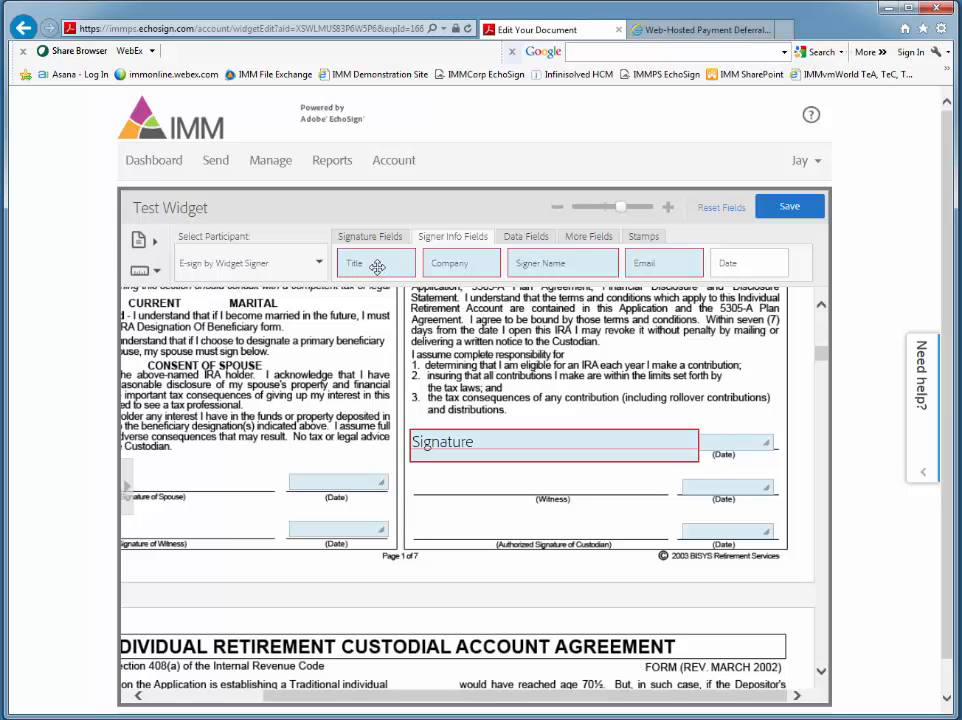
pyautogui.scroll(10, 773, 315)
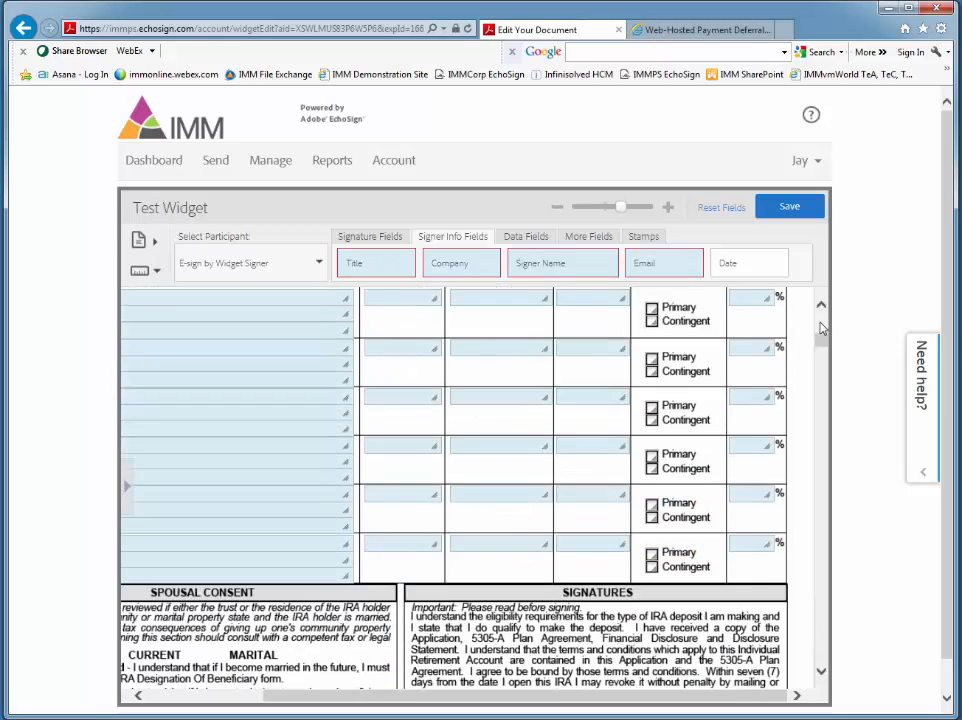
pyautogui.scroll(1, 825, 318)
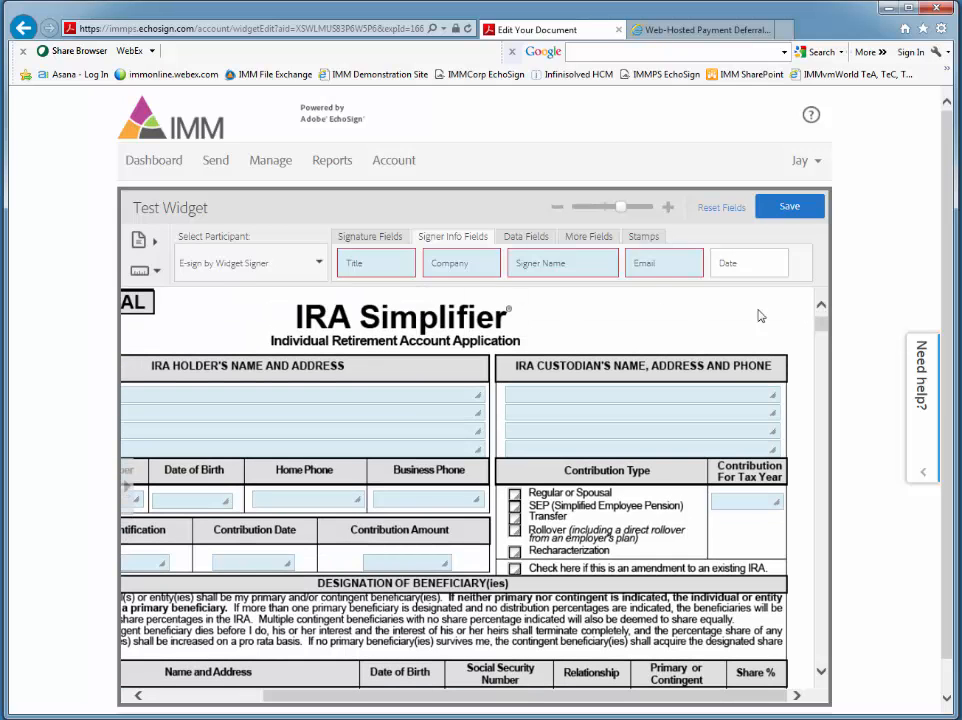
pyautogui.moveTo(644, 266); pyautogui.dragTo(544, 344)
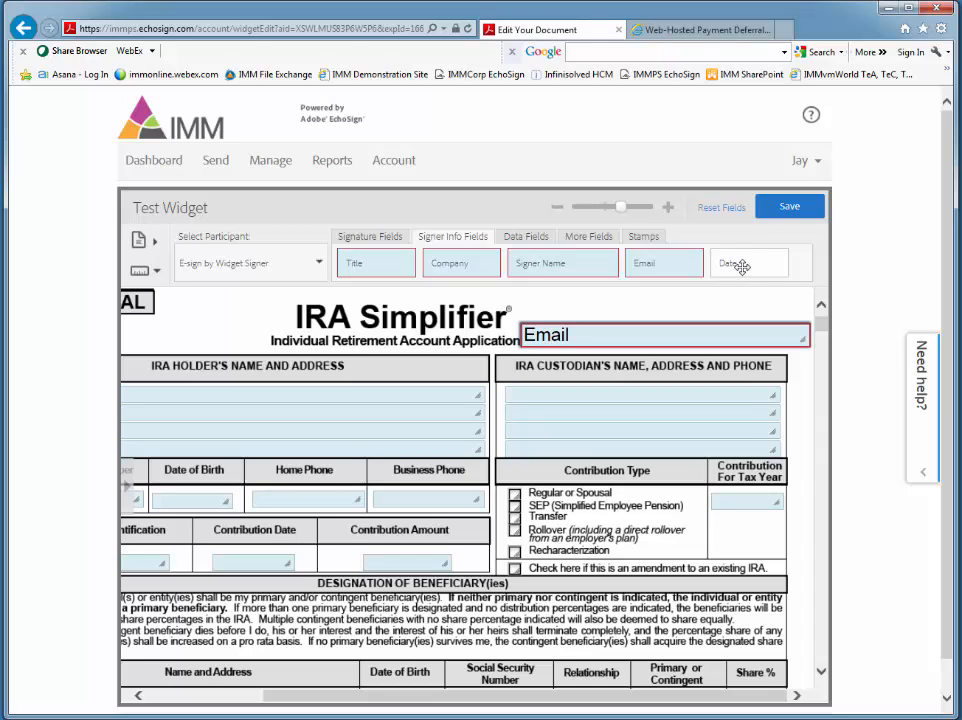
pyautogui.moveTo(740, 270); pyautogui.dragTo(638, 320)
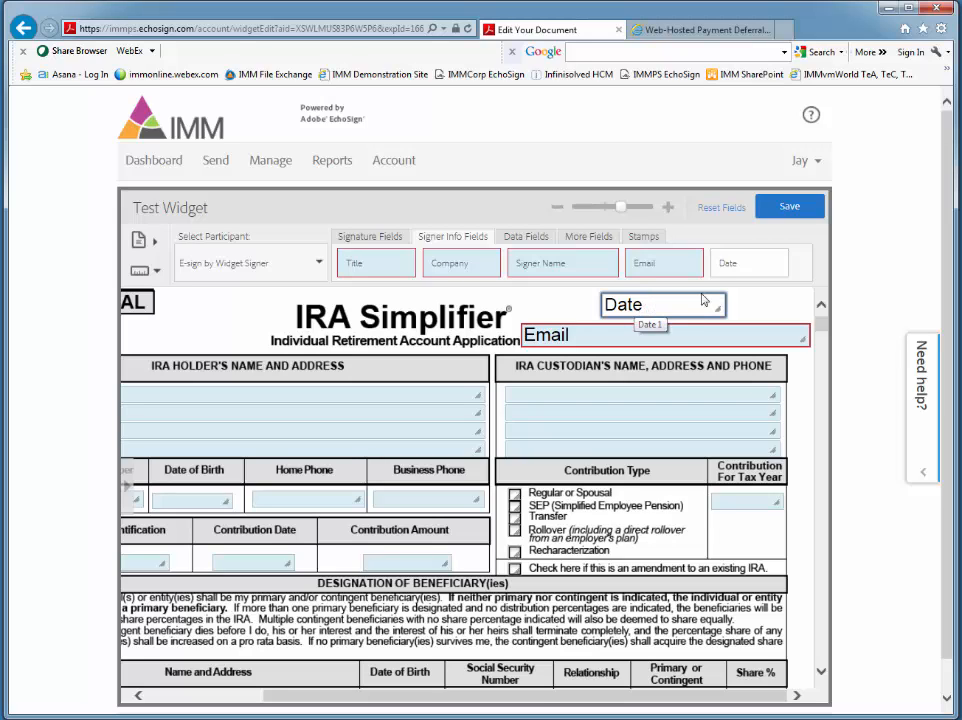
# Step: Add a file attachment field above the IRA holder's name and address section, beside the IRA title
pyautogui.click(519, 245)
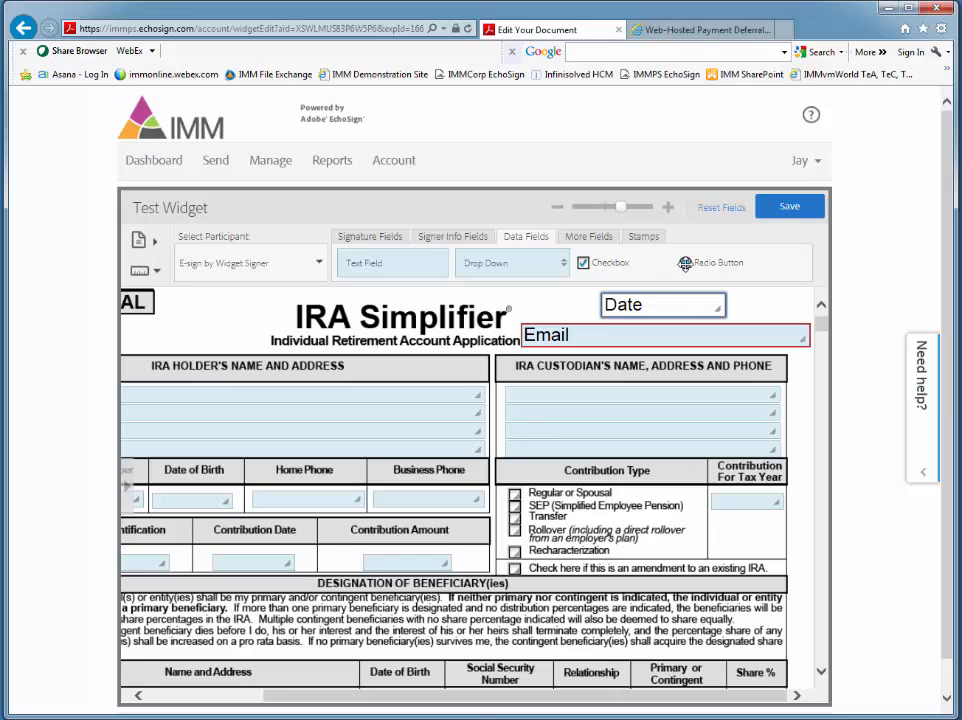
pyautogui.click(590, 238)
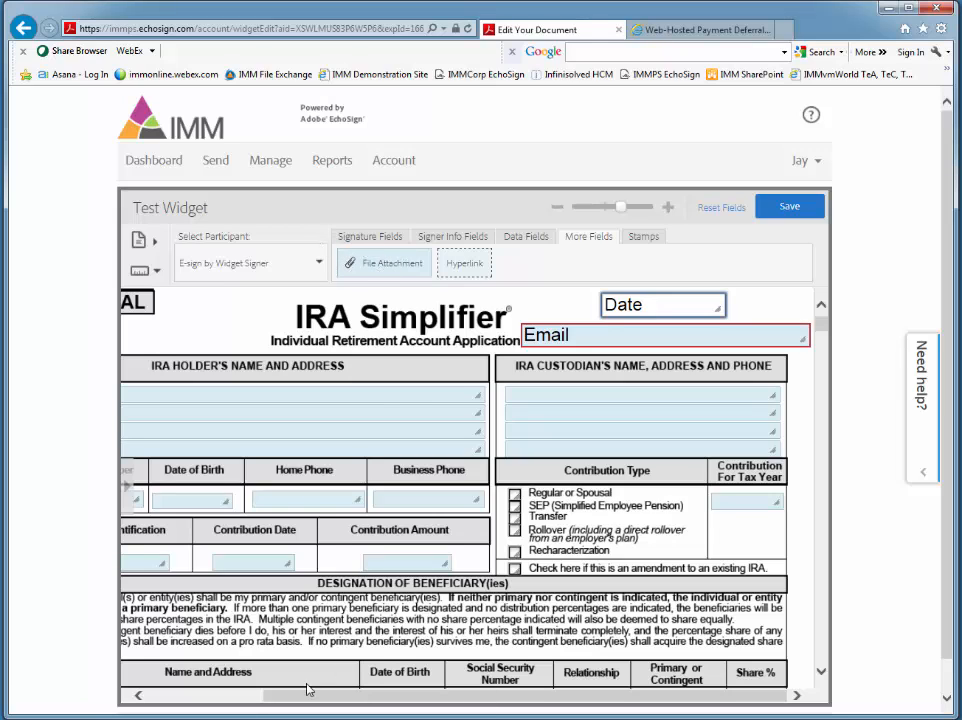
pyautogui.moveTo(301, 701); pyautogui.dragTo(155, 700)
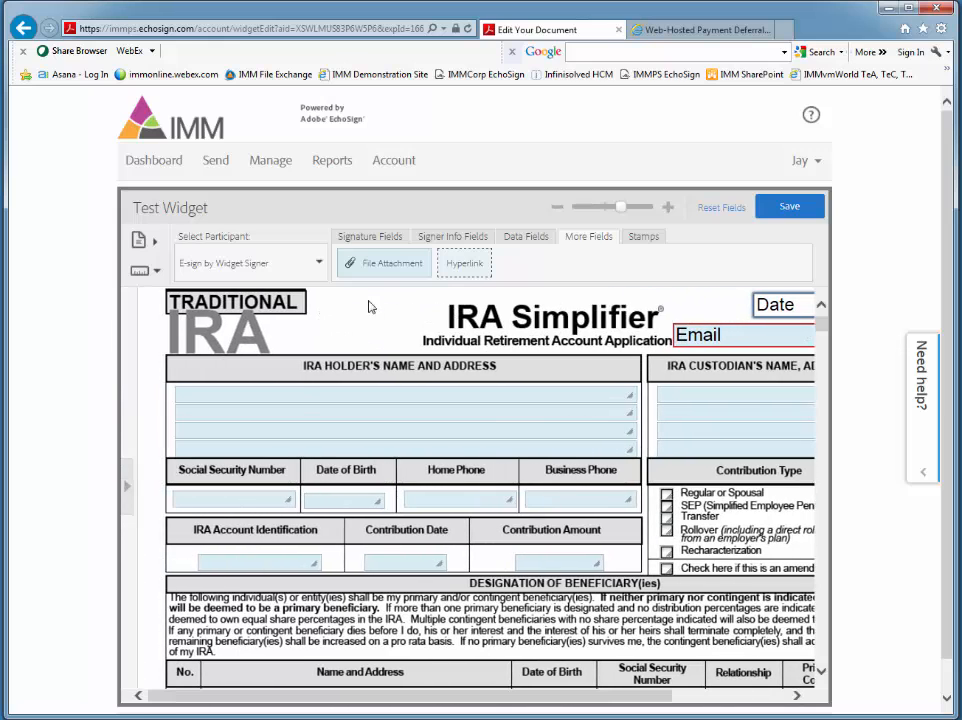
pyautogui.moveTo(369, 267); pyautogui.dragTo(316, 342)
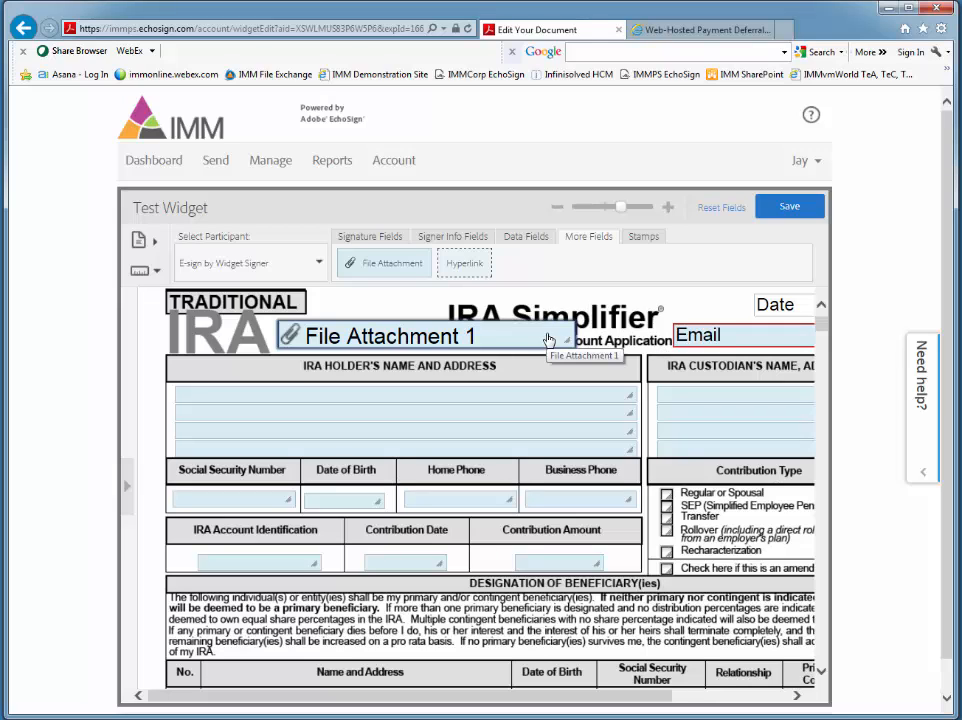
# Step: Set the display label of the file attachment field beside the IRA title to Drivers License
pyautogui.rightClick(352, 337)
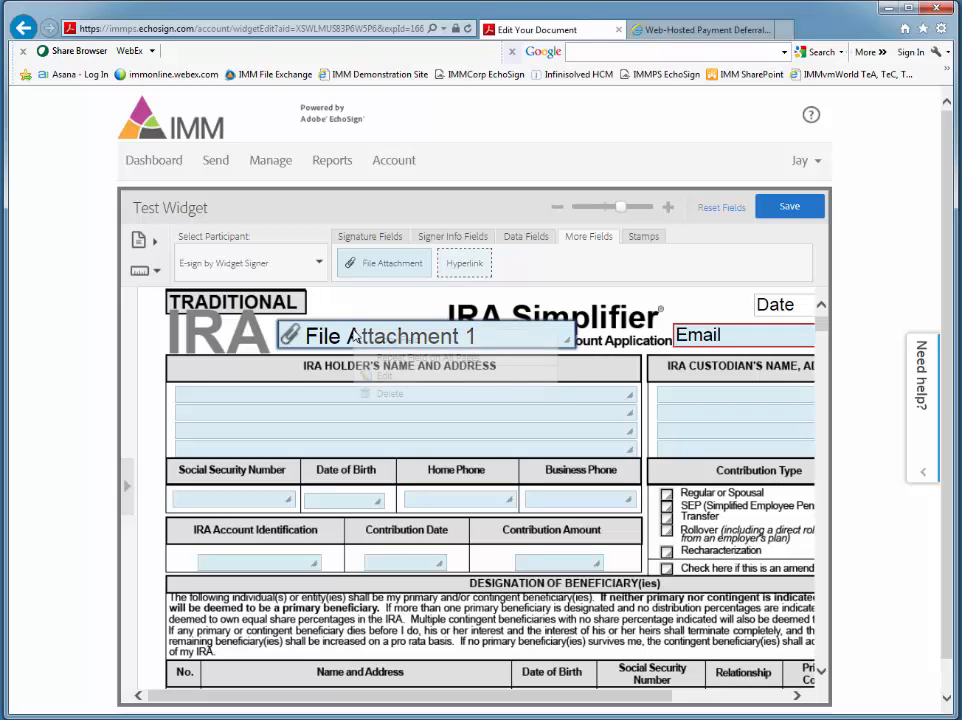
pyautogui.click(381, 377)
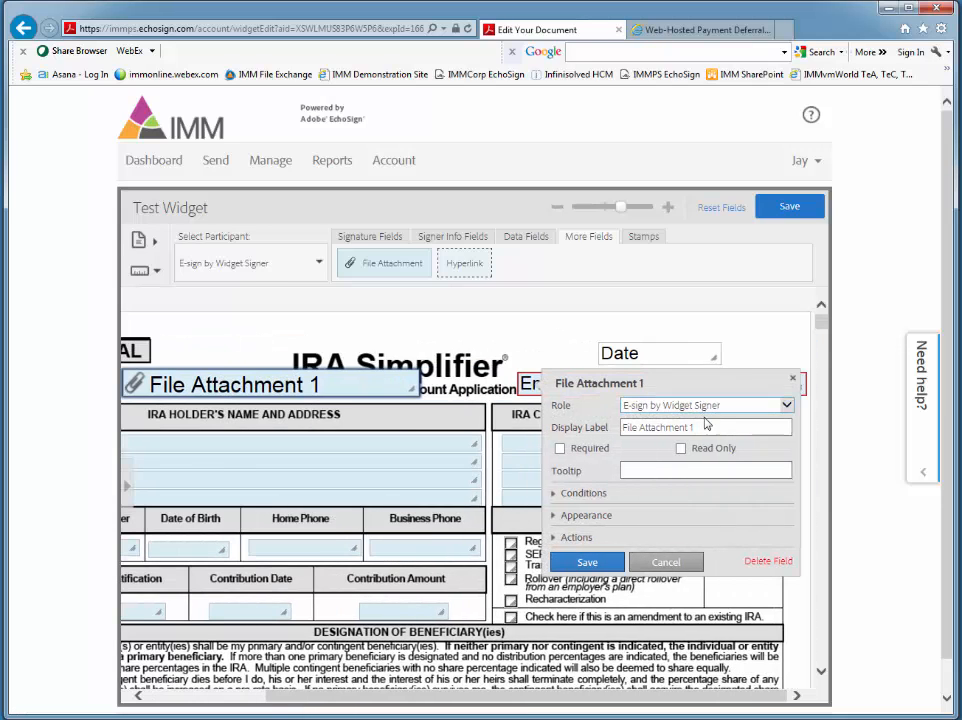
pyautogui.tripleClick(706, 426)
pyautogui.press('BackSpace')
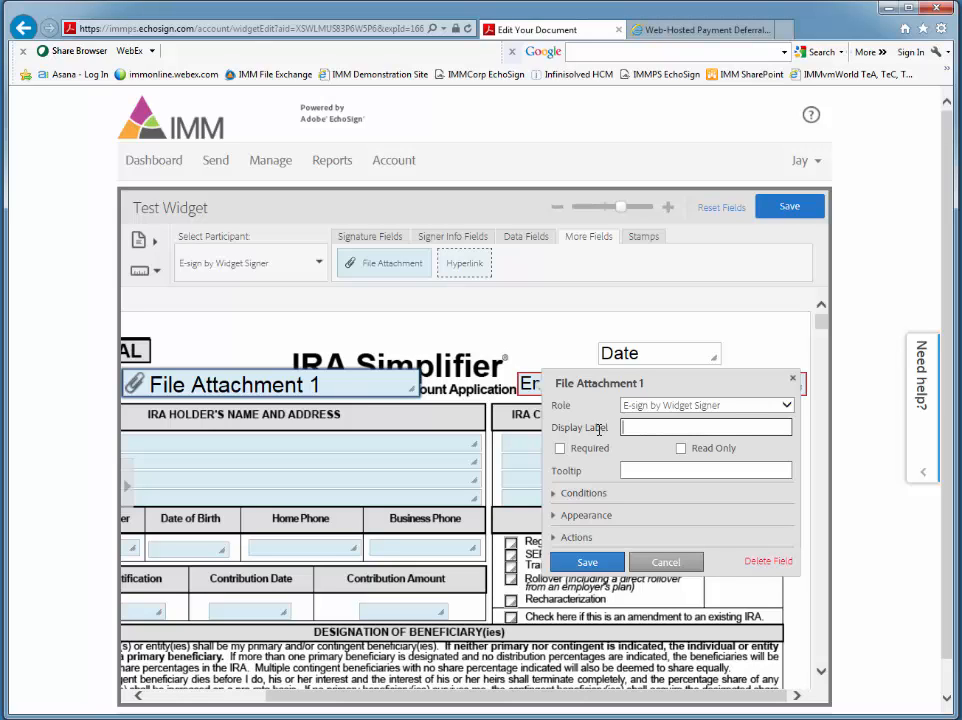
pyautogui.write('Drivers License')
pyautogui.click(614, 562)
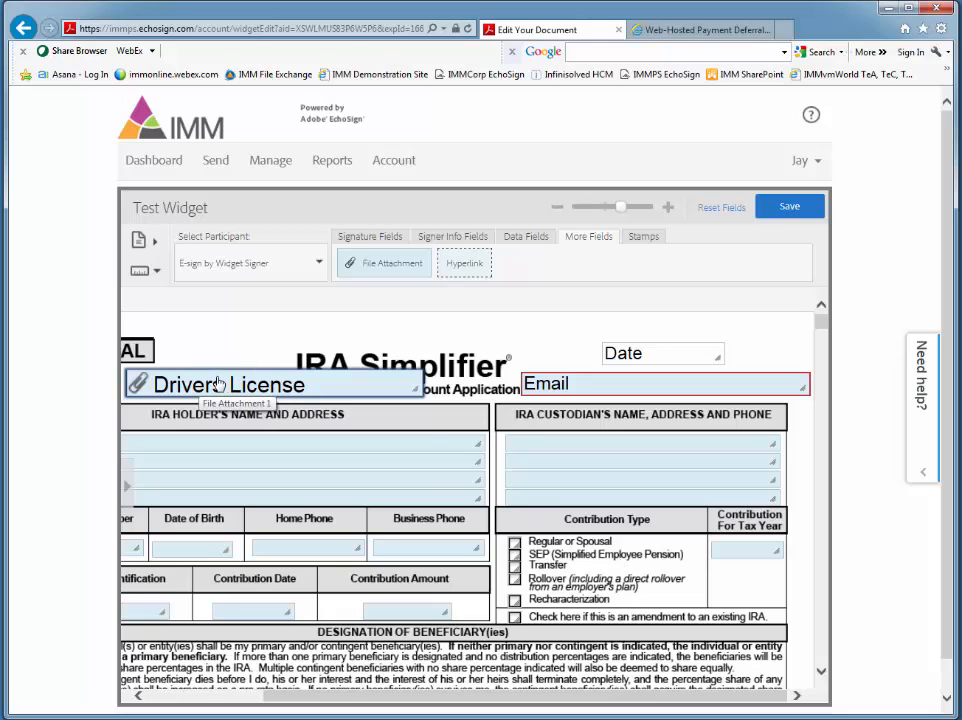
# Step: Delete the Drivers License file attachment field above the IRA holder's name and address section
pyautogui.moveTo(288, 700); pyautogui.dragTo(141, 704)
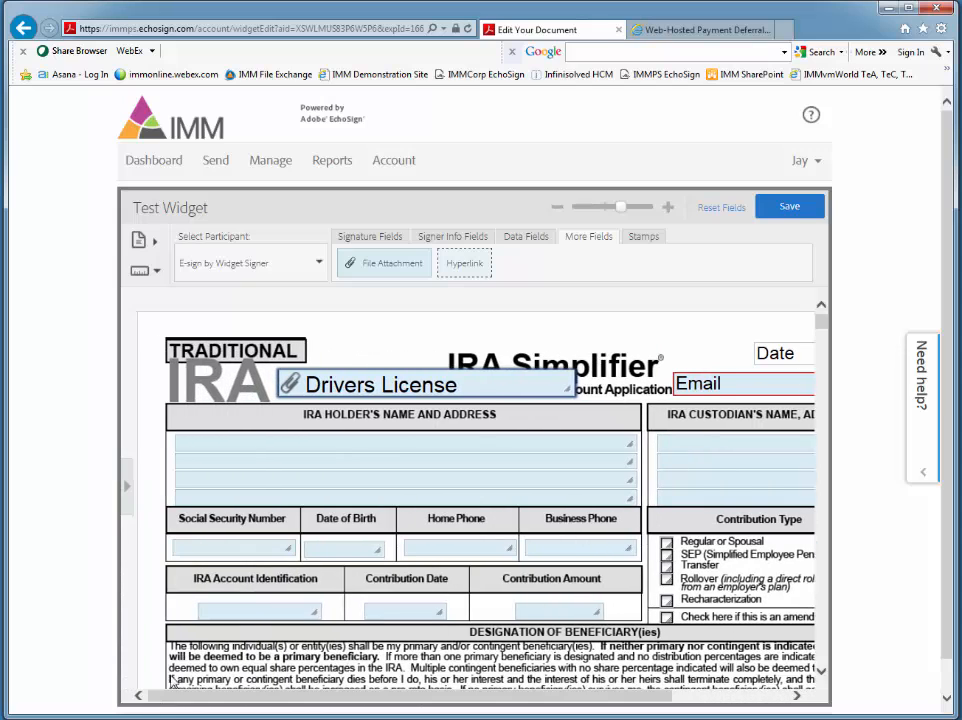
pyautogui.rightClick(352, 386)
pyautogui.click(379, 443)
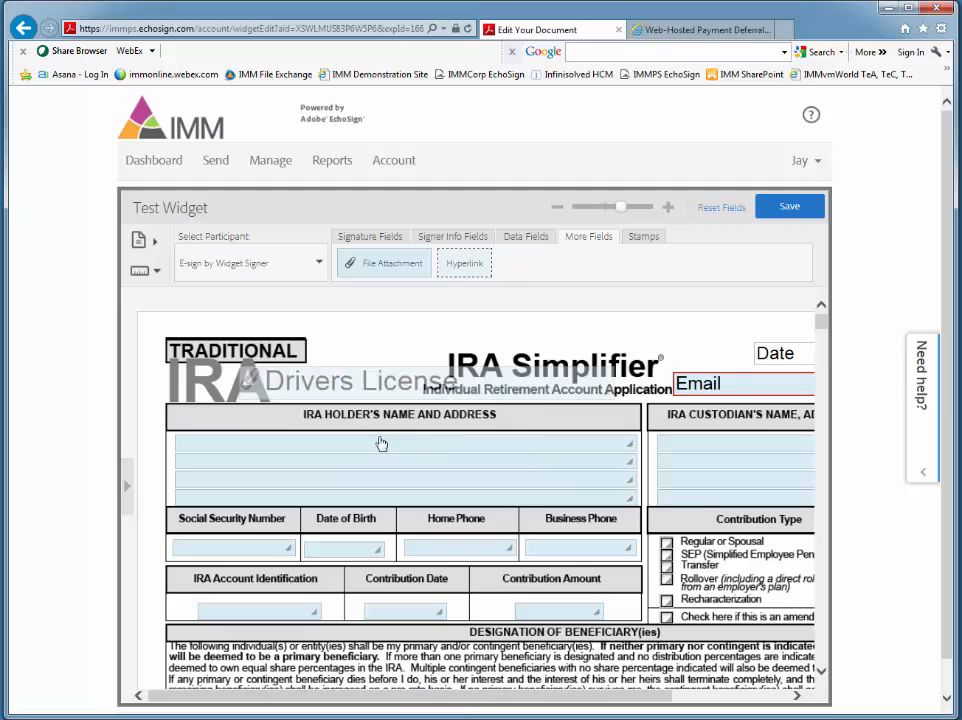
pyautogui.scroll(-3, 823, 638)
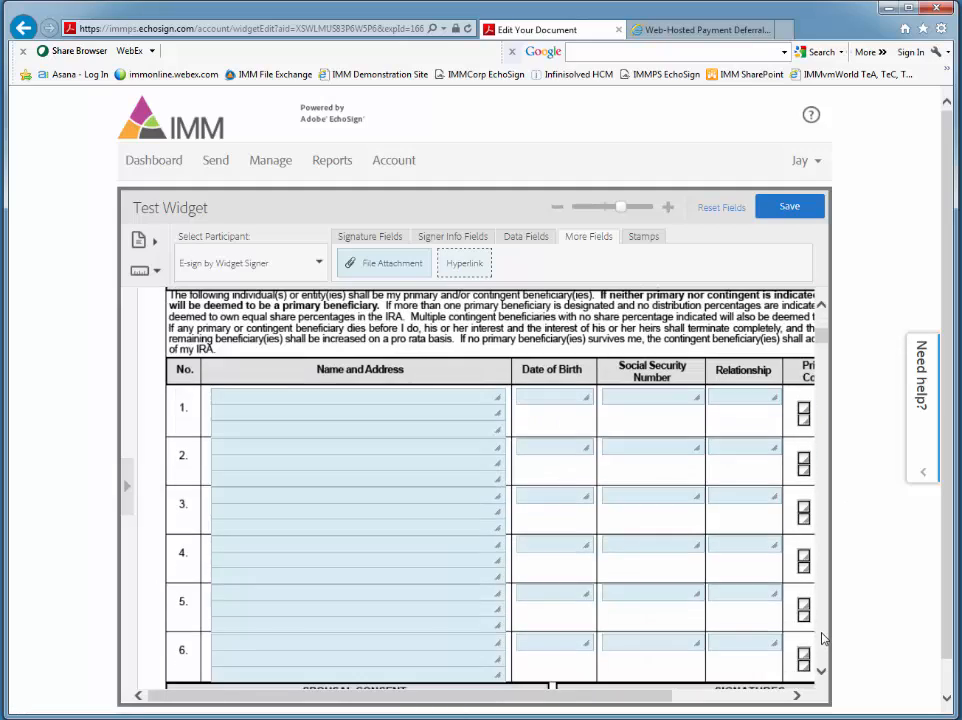
pyautogui.scroll(-5, 823, 620)
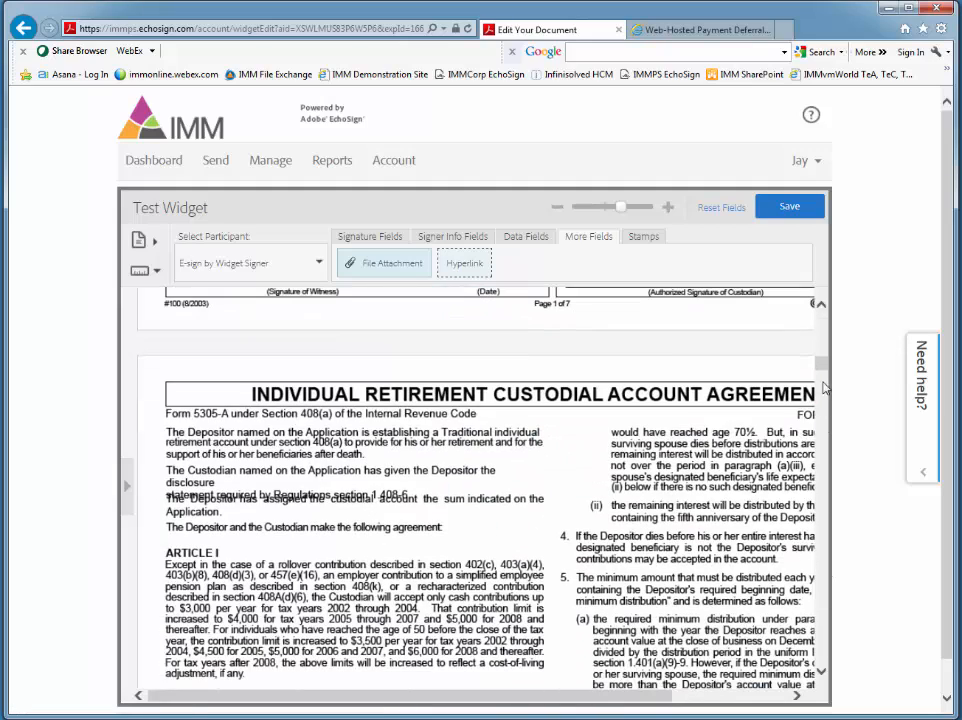
pyautogui.scroll(3, 826, 360)
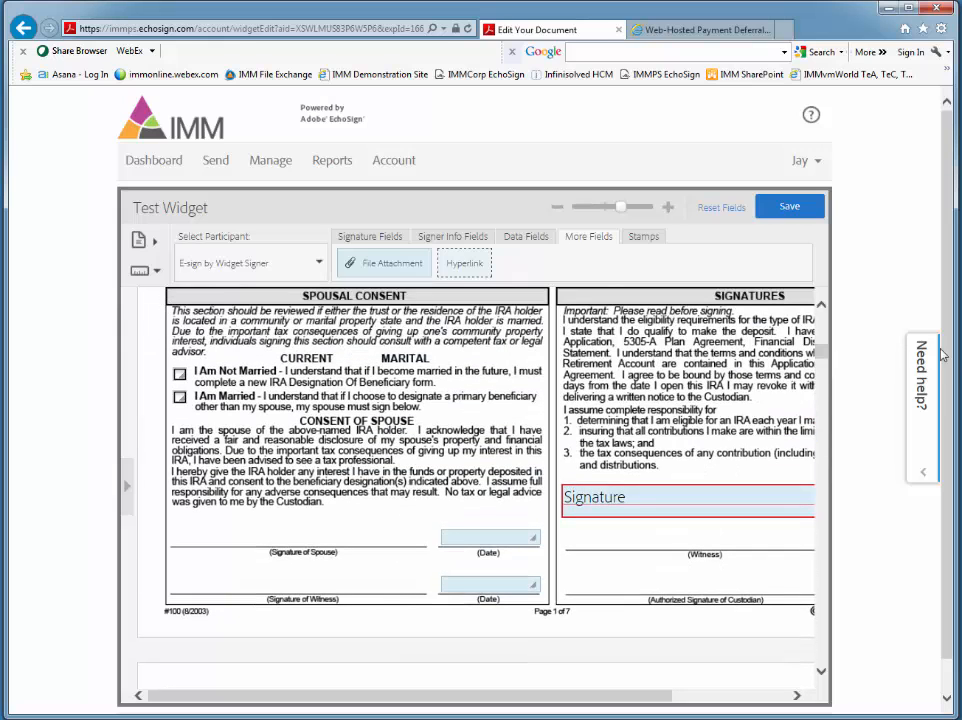
pyautogui.scroll(5, 826, 332)
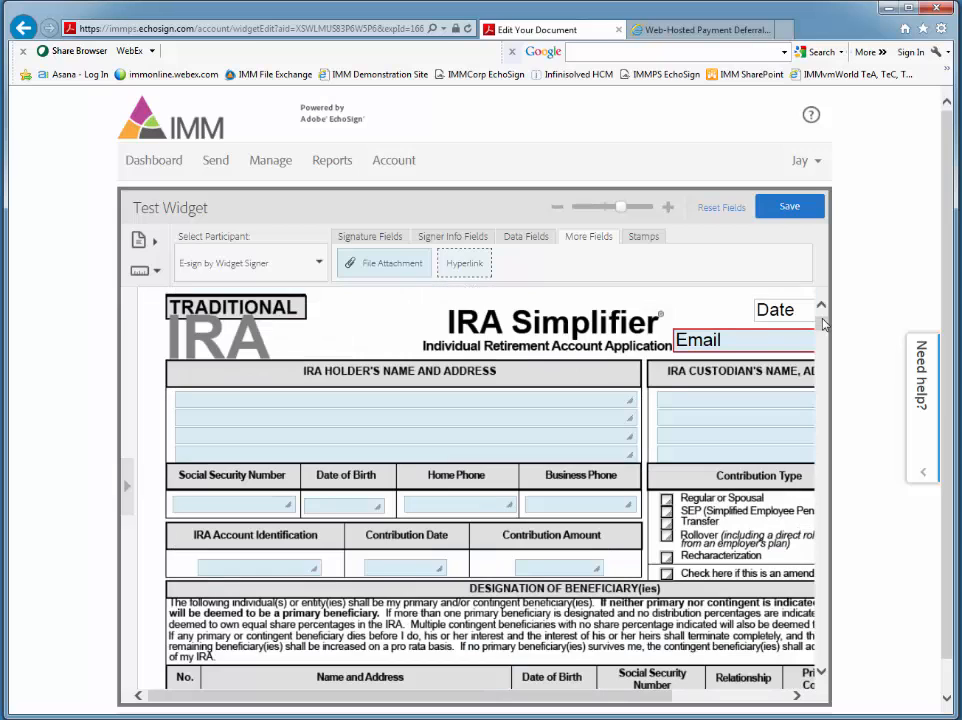
# Step: Show the field layout tools and select all four fields in the IRA Holder's Name and Address section together
pyautogui.click(145, 273)
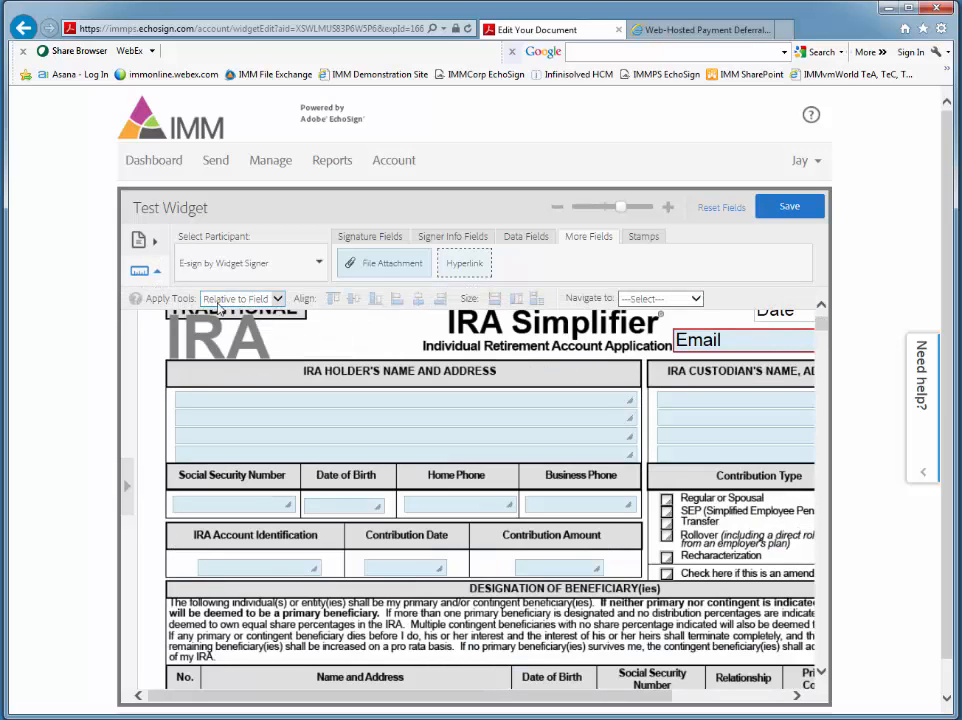
pyautogui.click(195, 406)
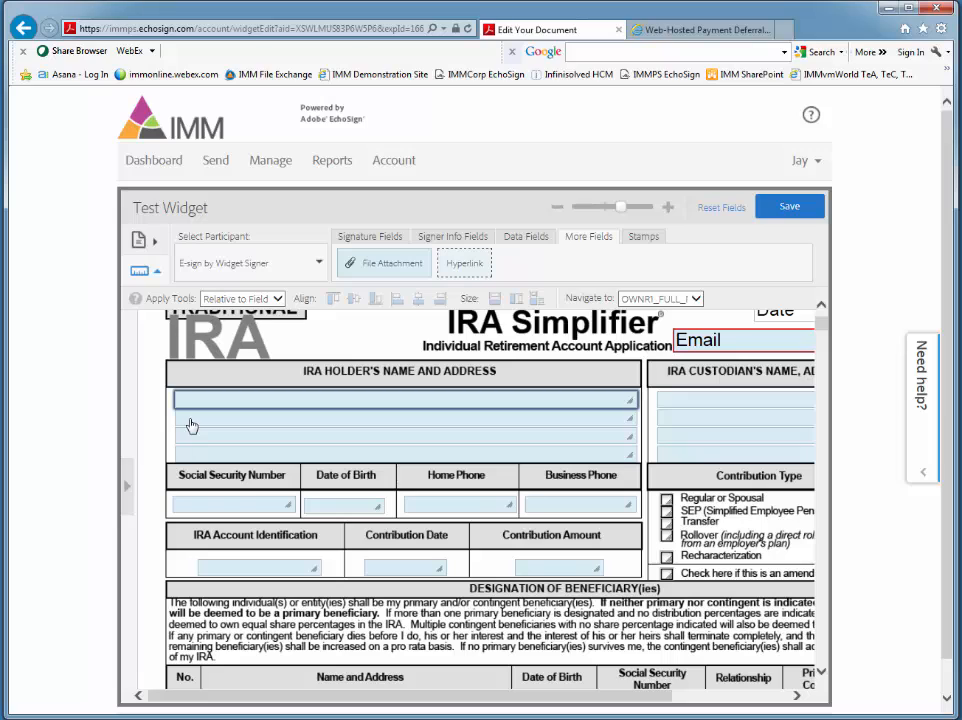
pyautogui.keyDown('ctrl'); pyautogui.click(190, 421); pyautogui.keyUp('ctrl')
pyautogui.keyDown('ctrl'); pyautogui.click(193, 439); pyautogui.keyUp('ctrl')
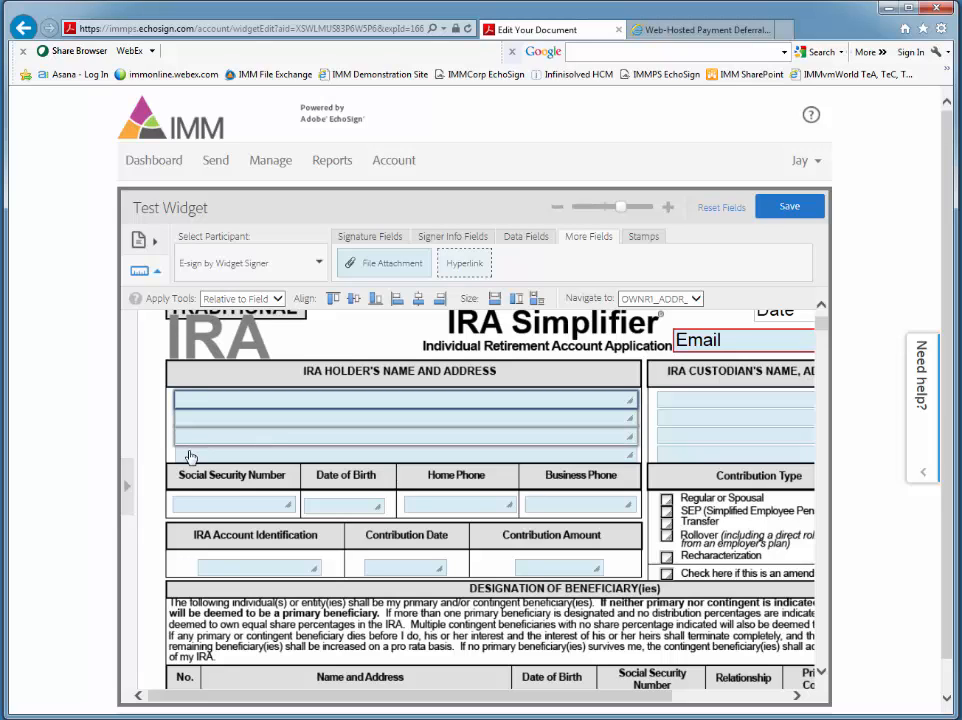
pyautogui.keyDown('ctrl'); pyautogui.click(189, 453); pyautogui.keyUp('ctrl')
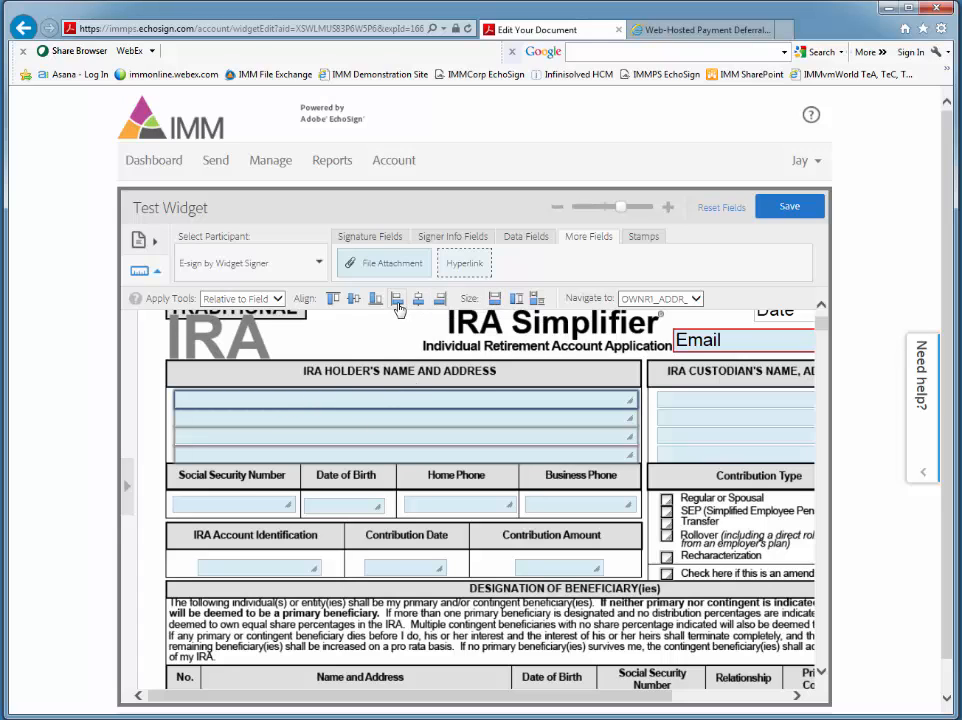
# Step: Bottom-align the Social Security Number, Date of Birth, Home Phone and Business Phone fields, and clear the selection
pyautogui.click(272, 508)
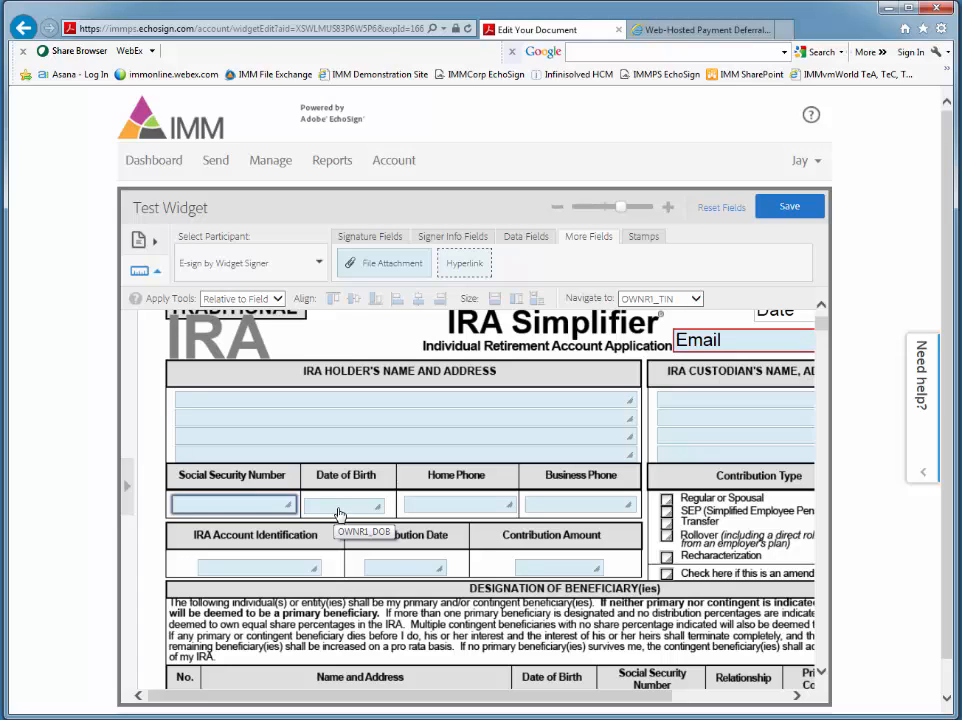
pyautogui.keyDown('ctrl'); pyautogui.click(338, 510); pyautogui.keyUp('ctrl')
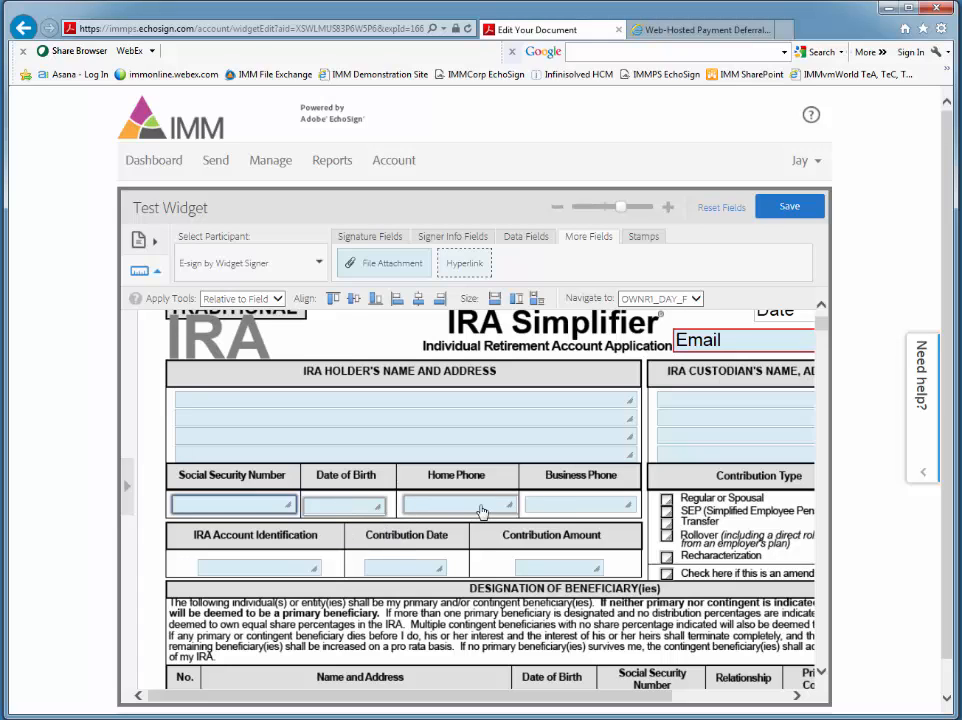
pyautogui.keyDown('ctrl'); pyautogui.click(552, 509); pyautogui.keyUp('ctrl')
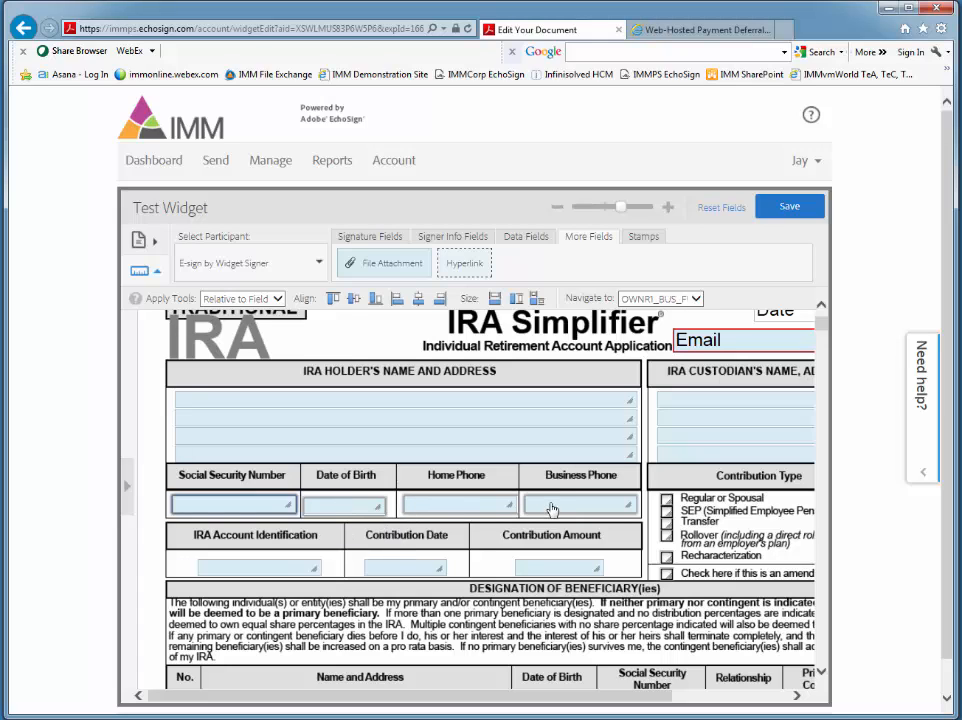
pyautogui.click(376, 306)
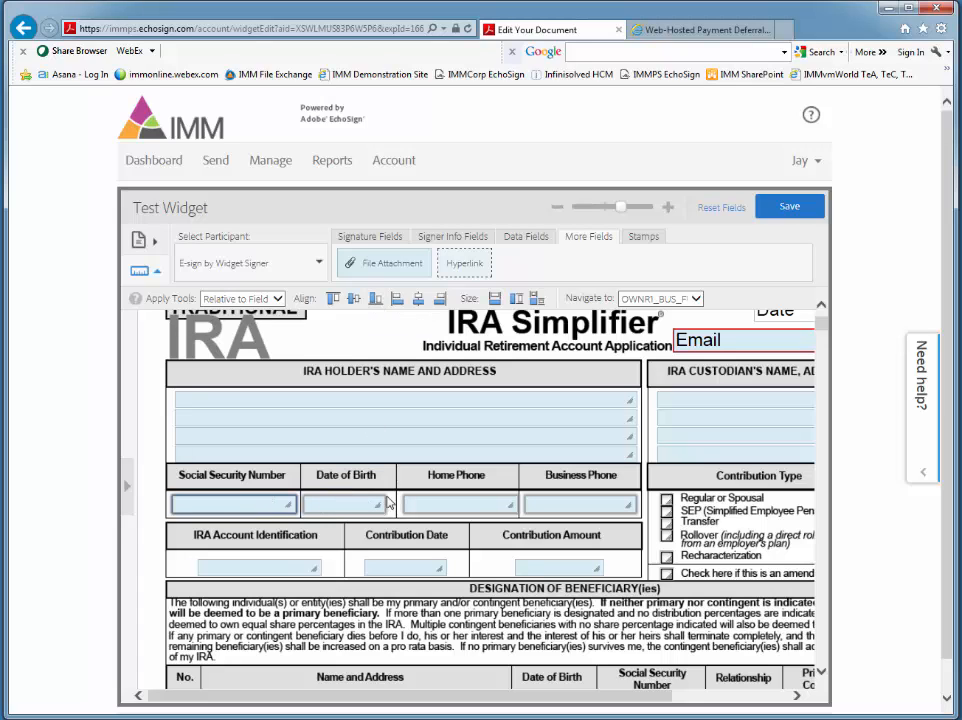
pyautogui.click(130, 480)
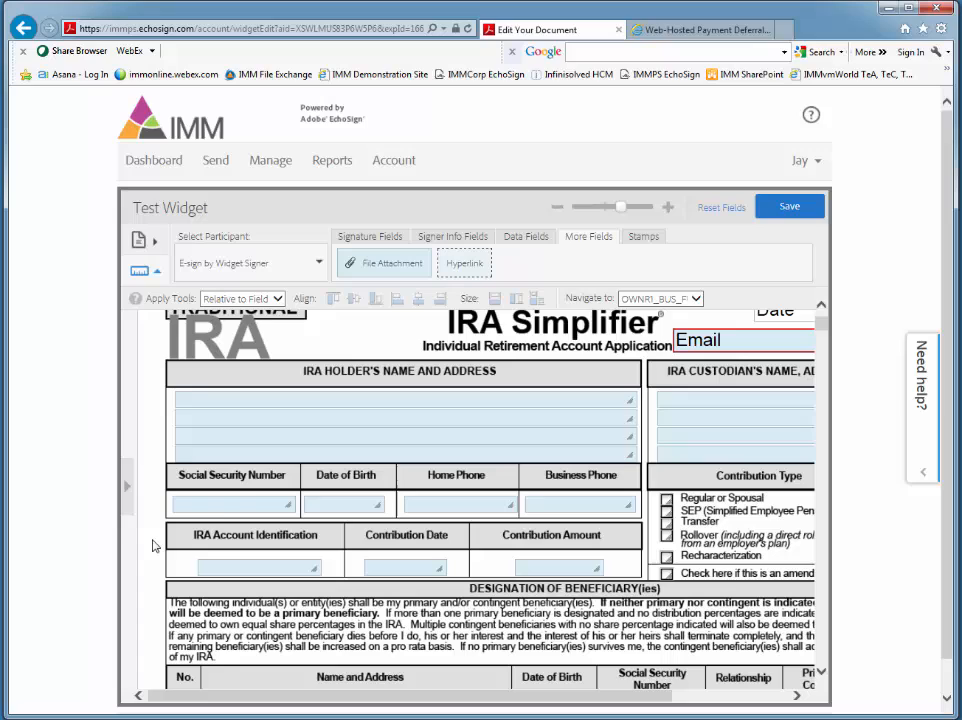
pyautogui.click(216, 514)
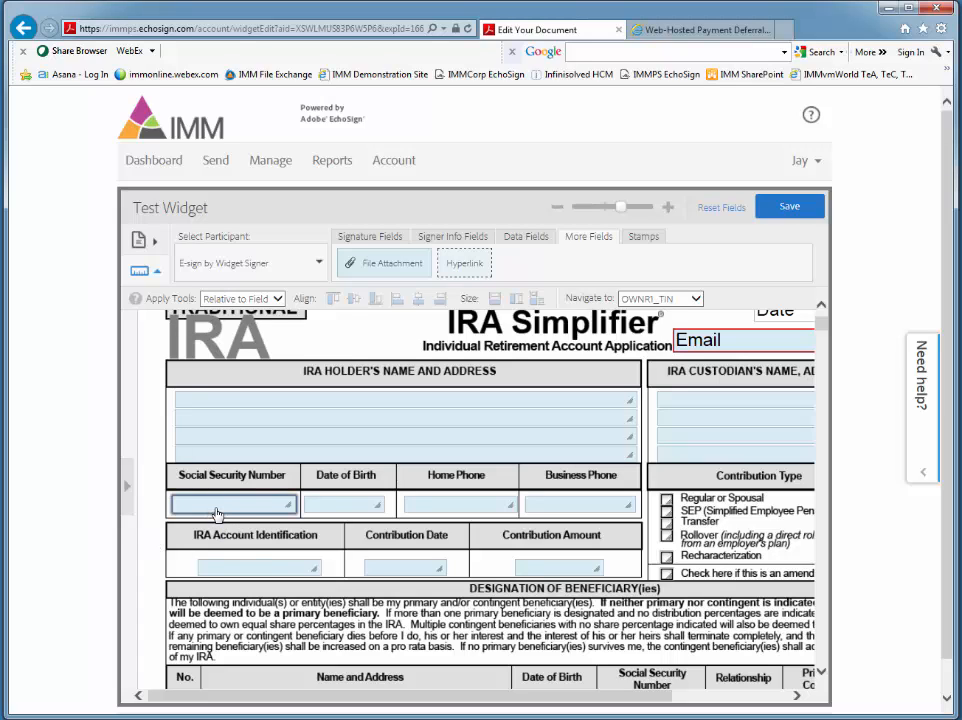
pyautogui.keyDown('shift'); pyautogui.click(342, 508); pyautogui.keyUp('shift')
pyautogui.keyDown('shift'); pyautogui.click(438, 507); pyautogui.keyUp('shift')
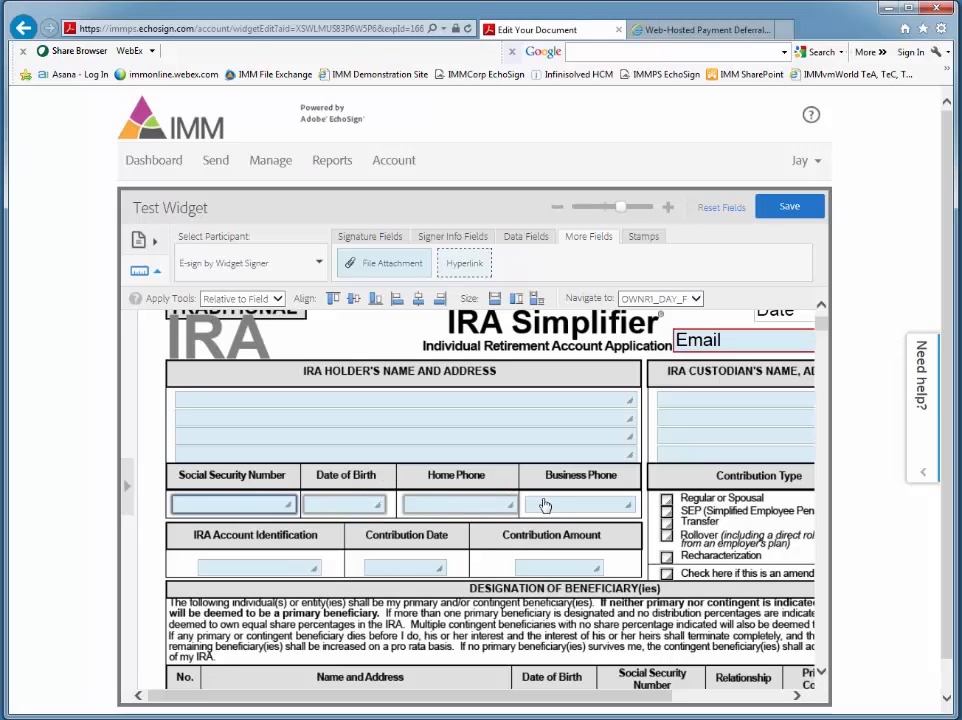
pyautogui.keyDown('shift'); pyautogui.click(548, 506); pyautogui.keyUp('shift')
pyautogui.click(148, 440)
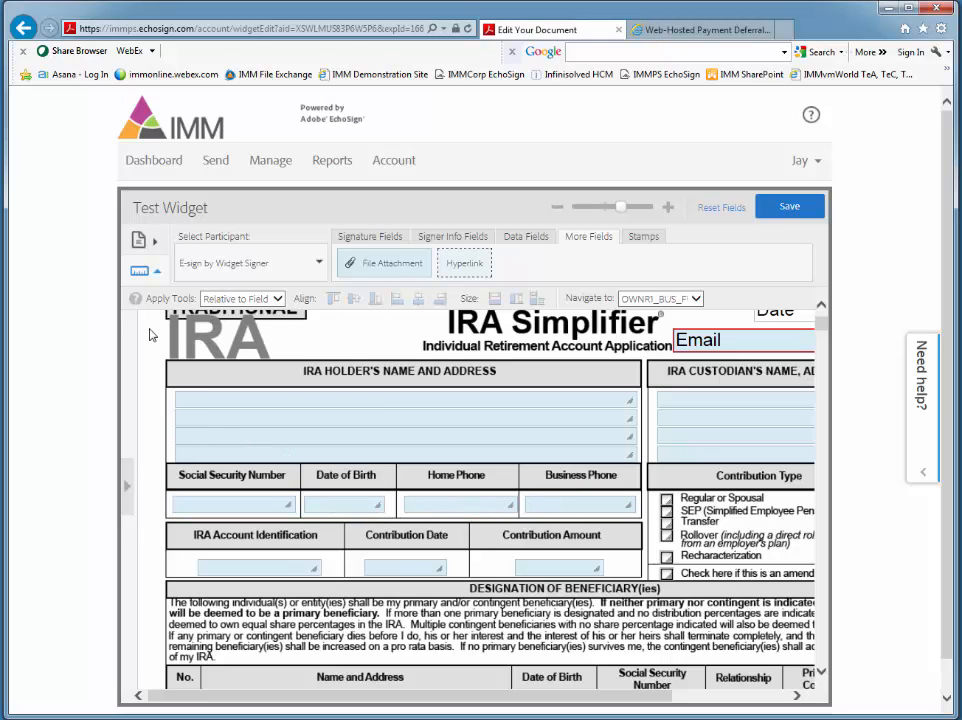
# Step: Hide the field layout tools and save the Test Widget form
pyautogui.click(141, 270)
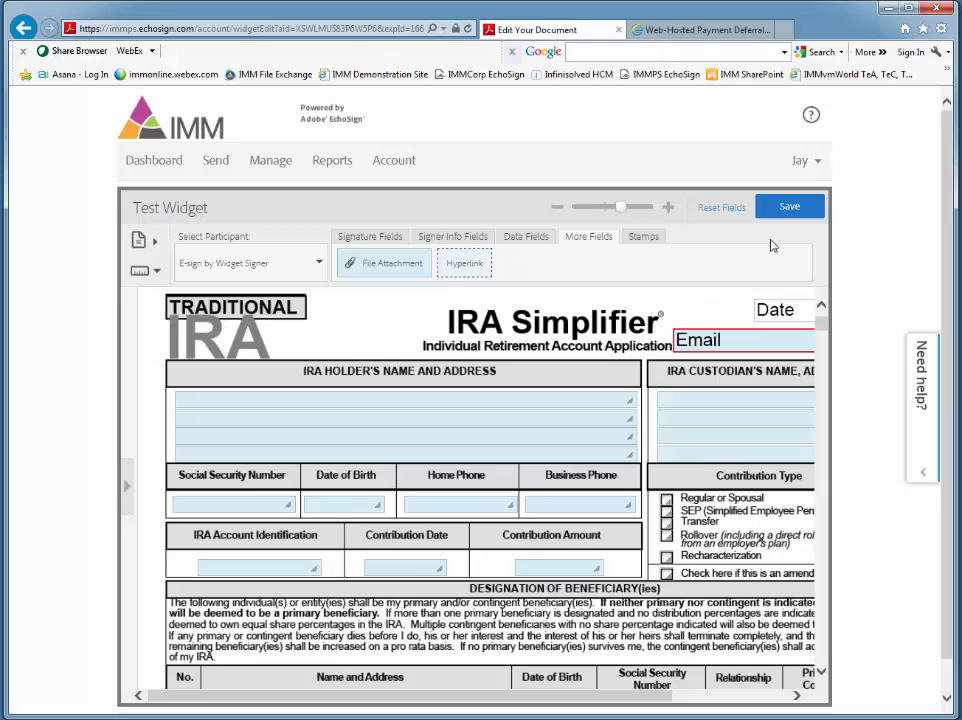
pyautogui.click(789, 206)
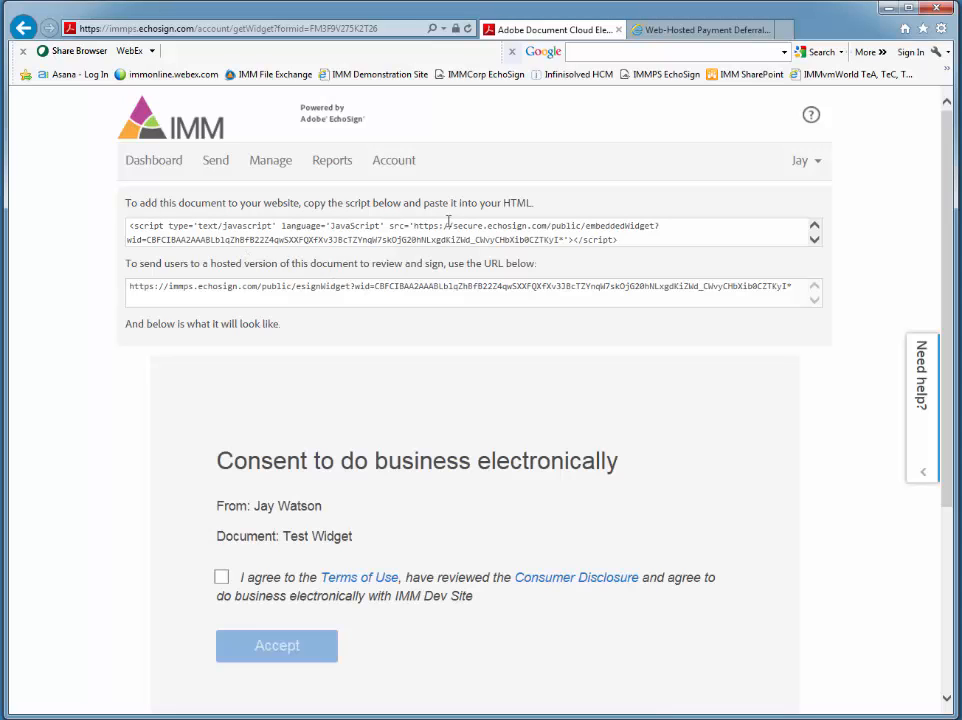
# Step: Highlight the widget's website embed script and view the Online Payment Deferral Request page as an example of an embedded form
pyautogui.moveTo(628, 242); pyautogui.dragTo(127, 225)
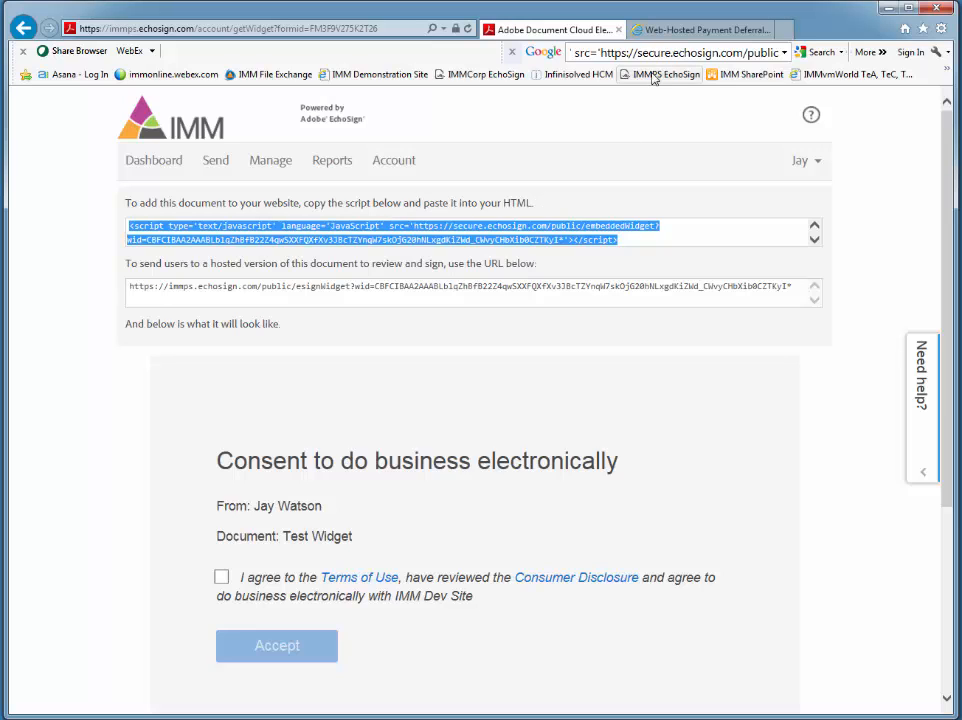
pyautogui.click(666, 29)
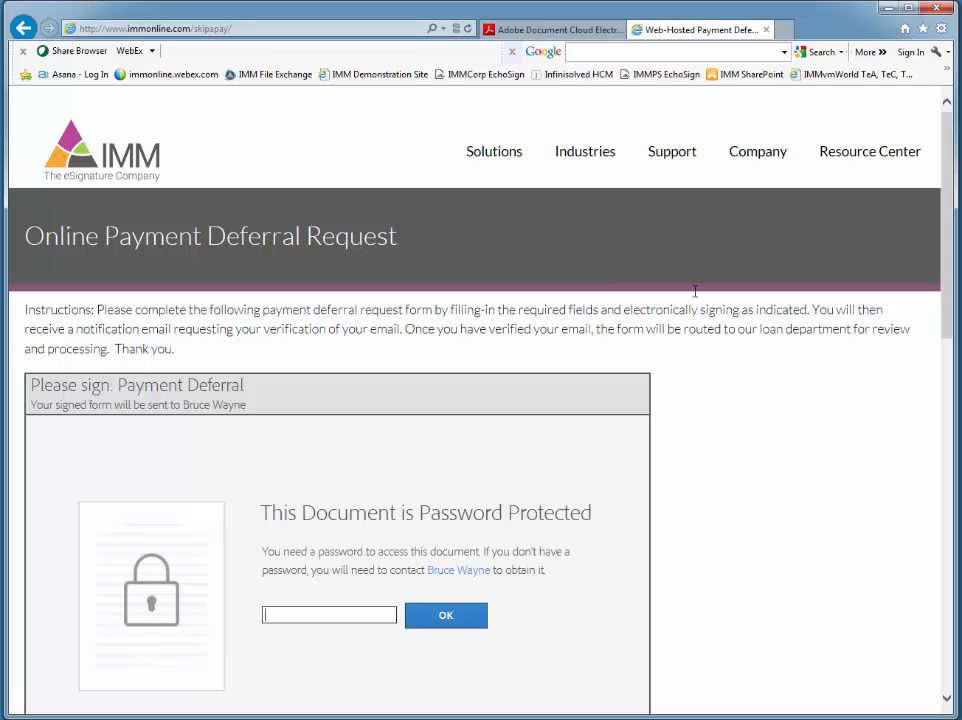
pyautogui.click(582, 30)
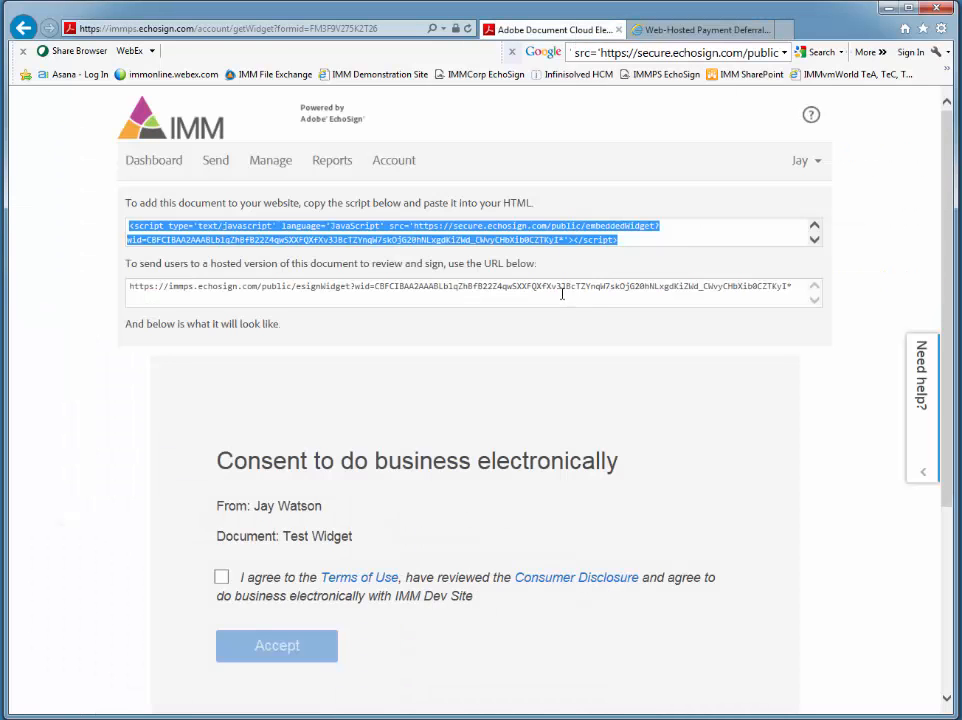
# Step: Examine the URL of the widget's hosted version by highlighting the whole address, and clear the selection
pyautogui.click(562, 290)
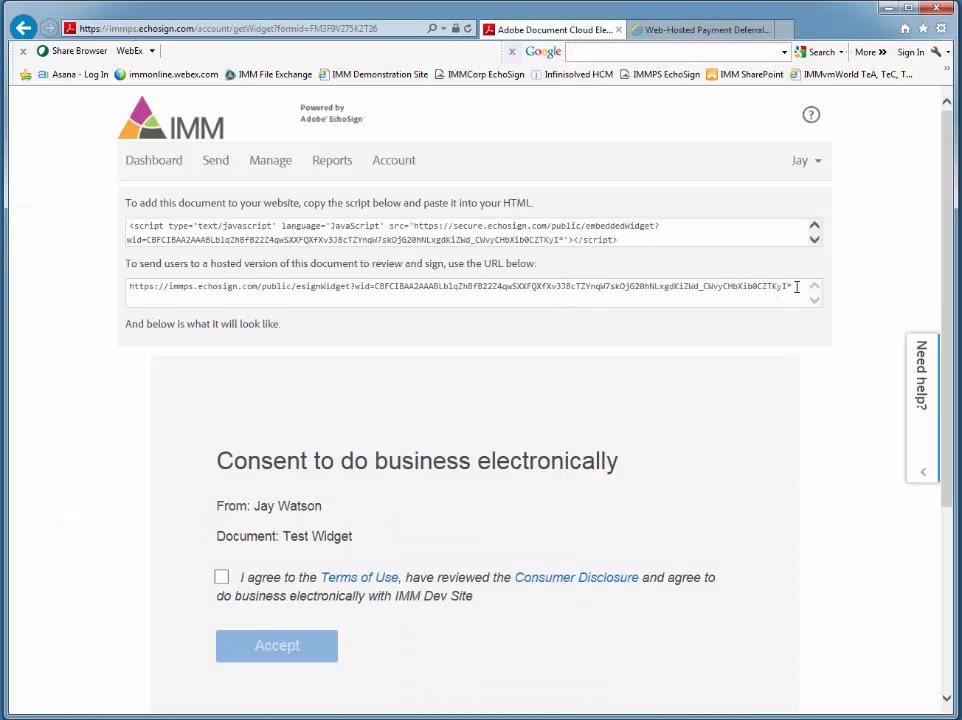
pyautogui.moveTo(796, 287); pyautogui.dragTo(131, 298)
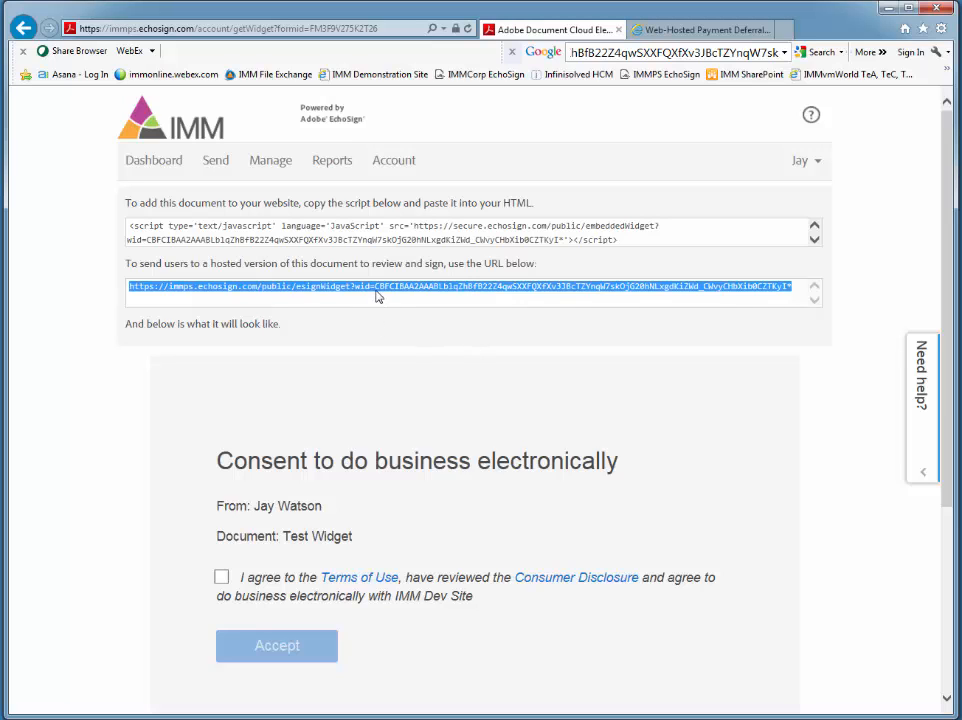
pyautogui.click(97, 477)
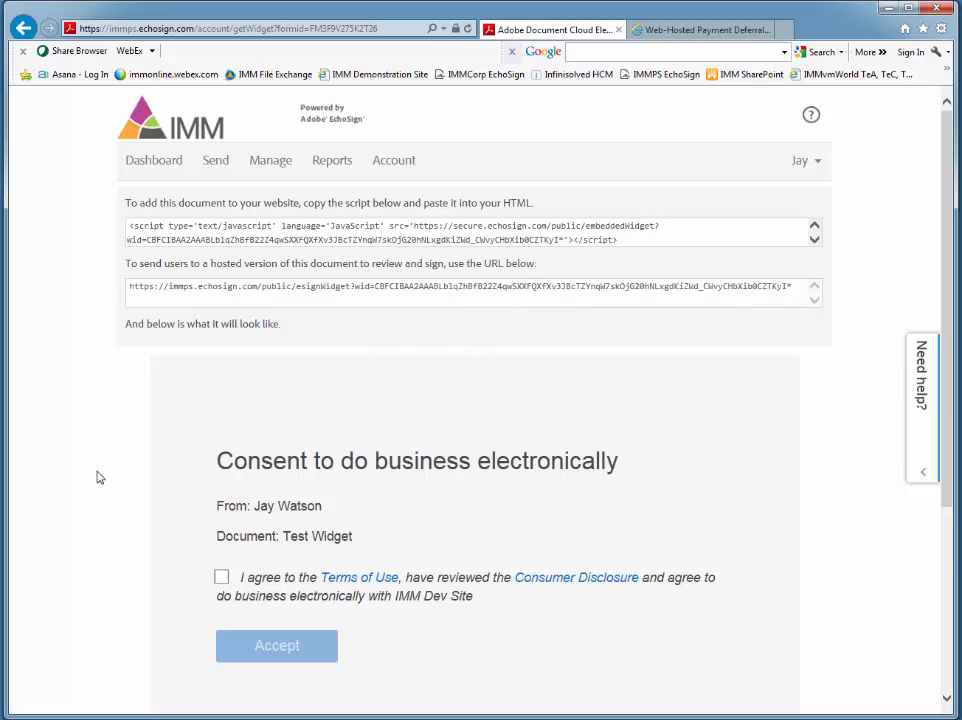
# Step: Agree to the Terms of Use and Consumer Disclosure in the widget preview, and accept the consent to open the form
pyautogui.scroll(-1, 97, 475)
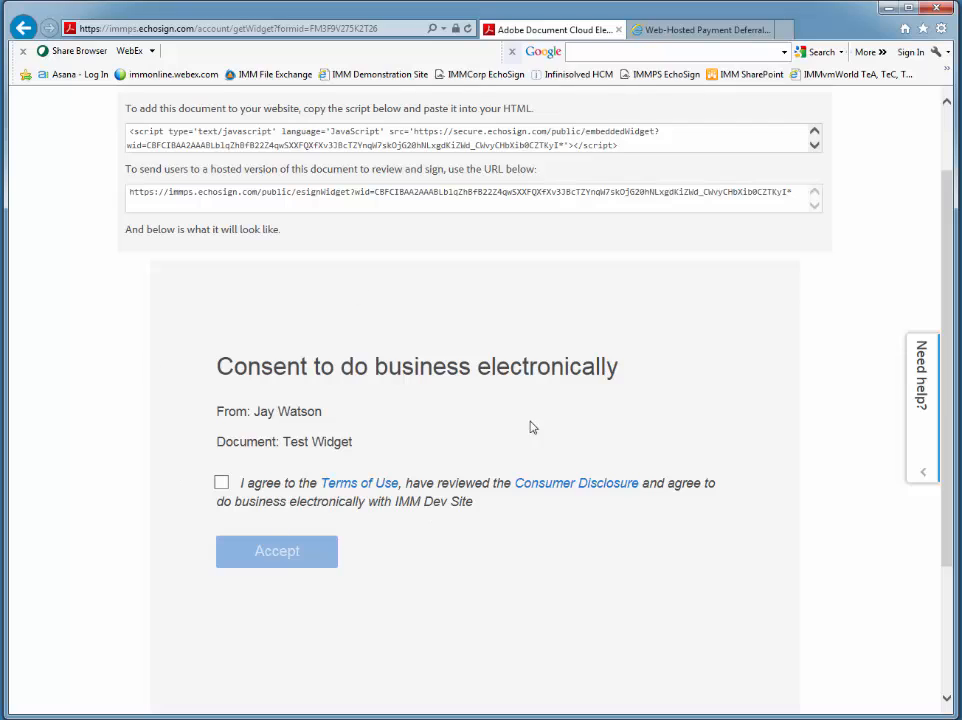
pyautogui.click(221, 483)
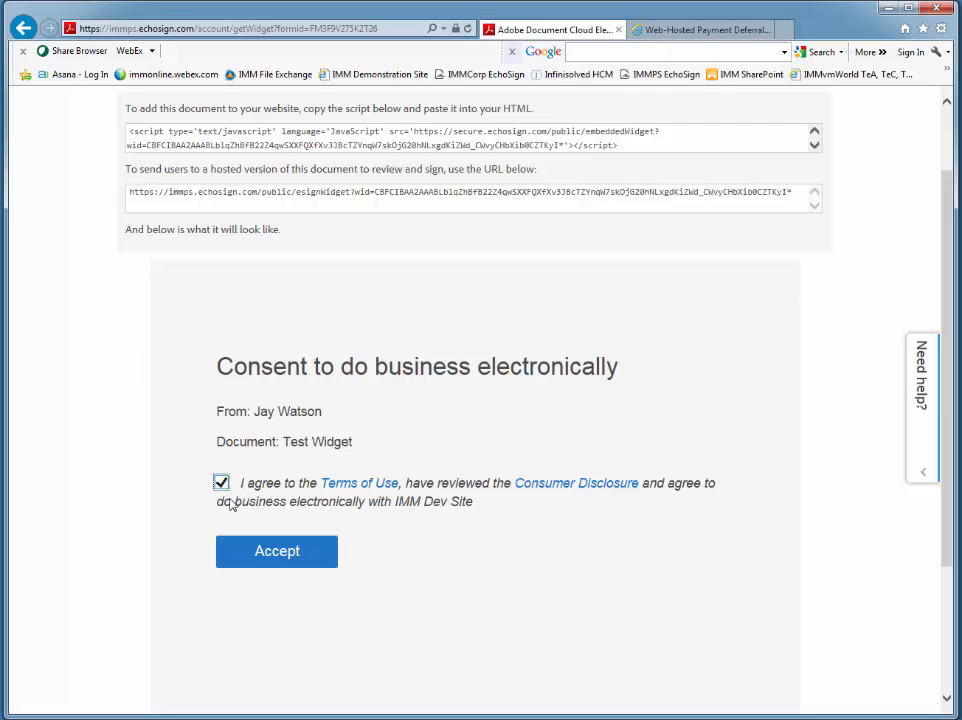
pyautogui.moveTo(323, 411); pyautogui.dragTo(216, 411)
pyautogui.click(307, 430)
pyautogui.scroll(2, 724, 442)
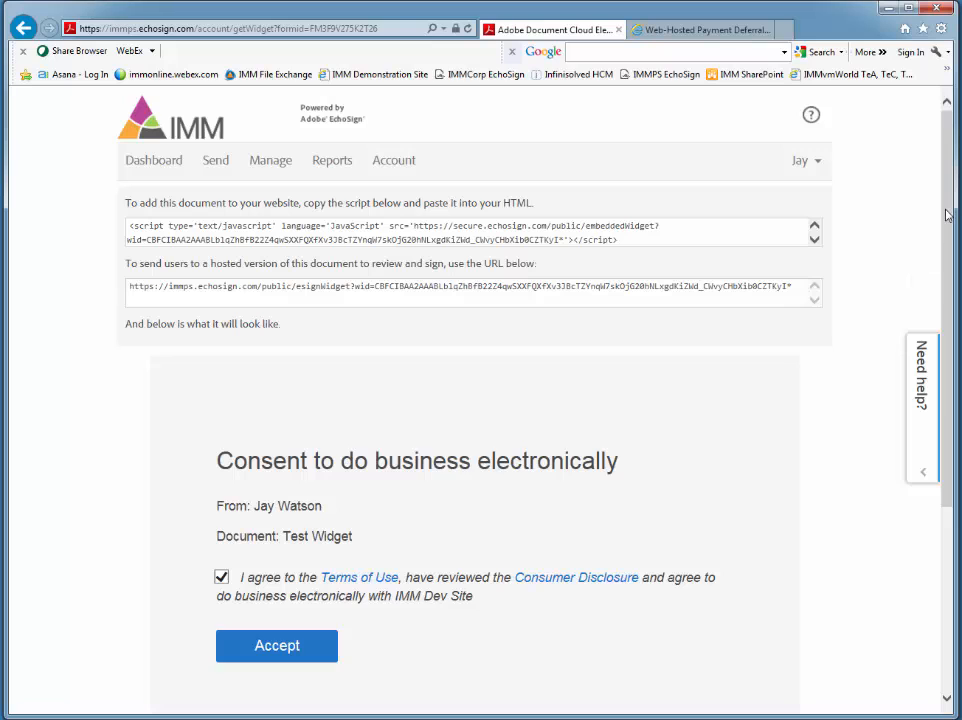
pyautogui.click(810, 160)
pyautogui.scroll(-2, 751, 480)
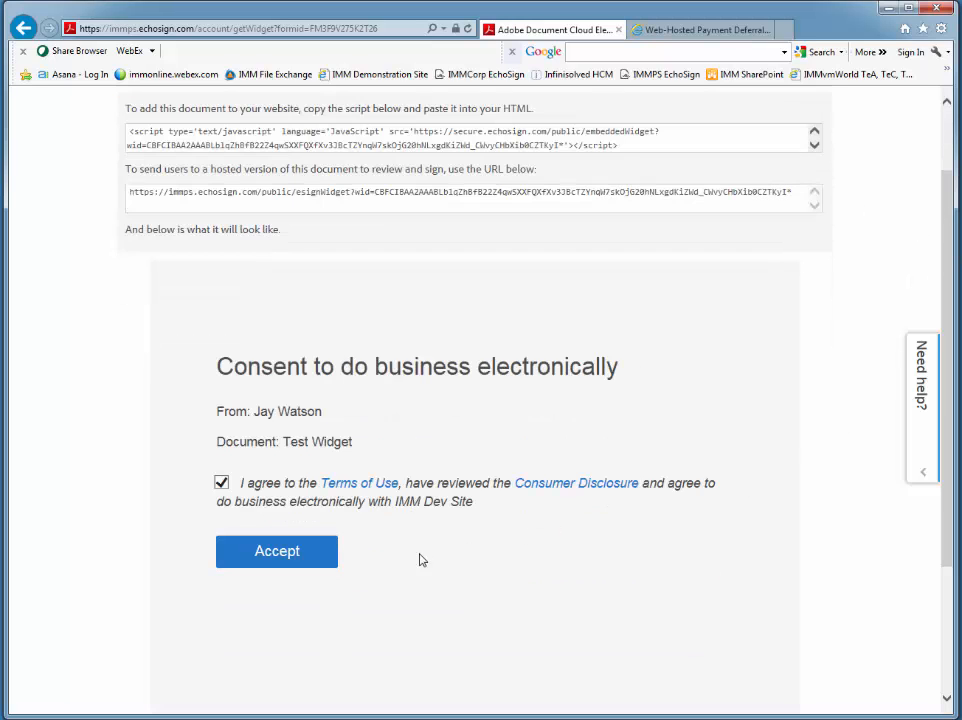
pyautogui.click(297, 556)
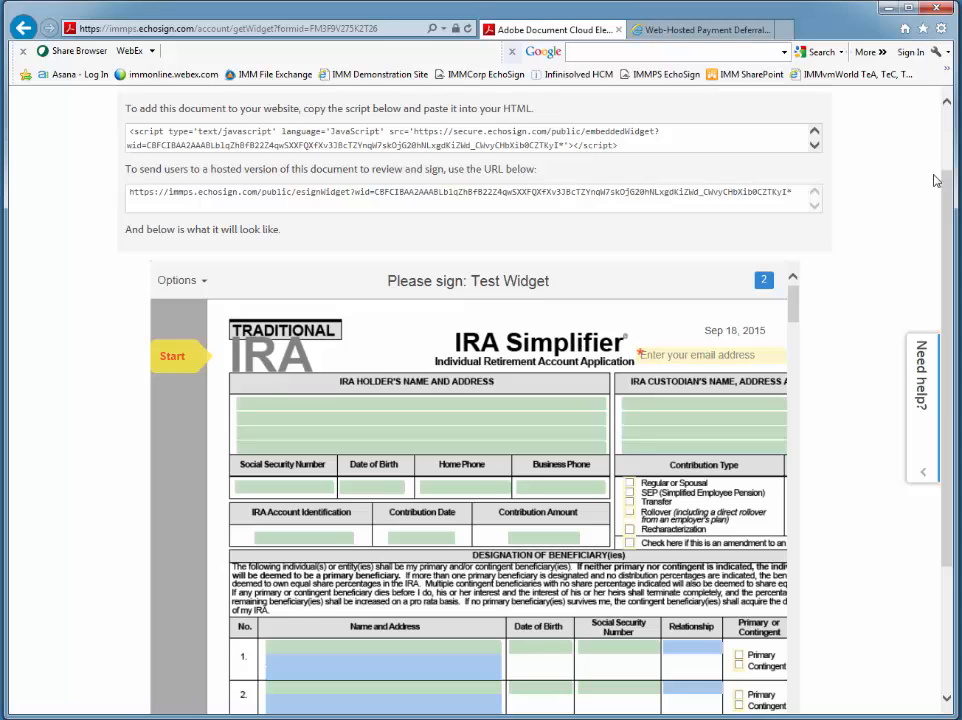
# Step: Tick the Regular or Spousal and SEP (Simplified Employee Pension) contribution types in the Test Widget form preview
pyautogui.scroll(2, 712, 138)
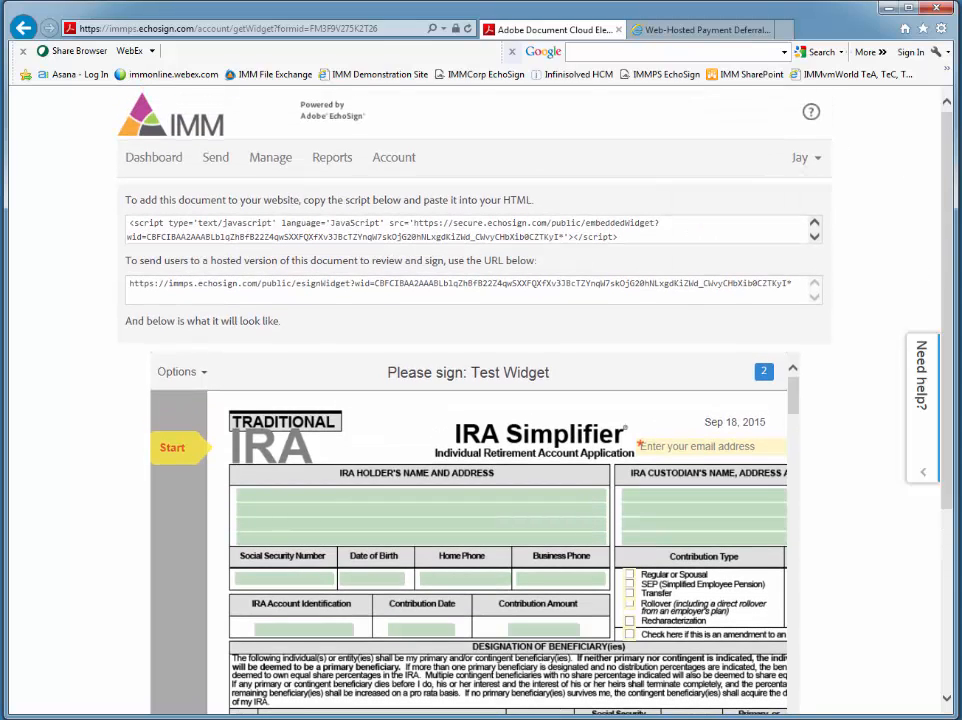
pyautogui.moveTo(948, 212); pyautogui.dragTo(944, 312)
pyautogui.scroll(-1, 616, 322)
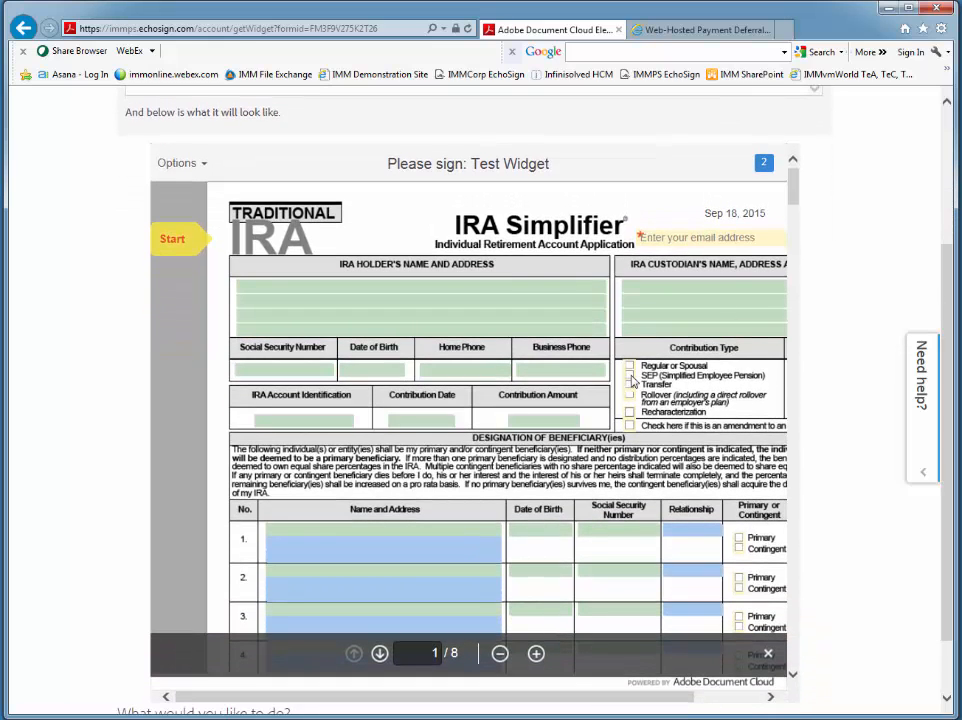
pyautogui.click(630, 375)
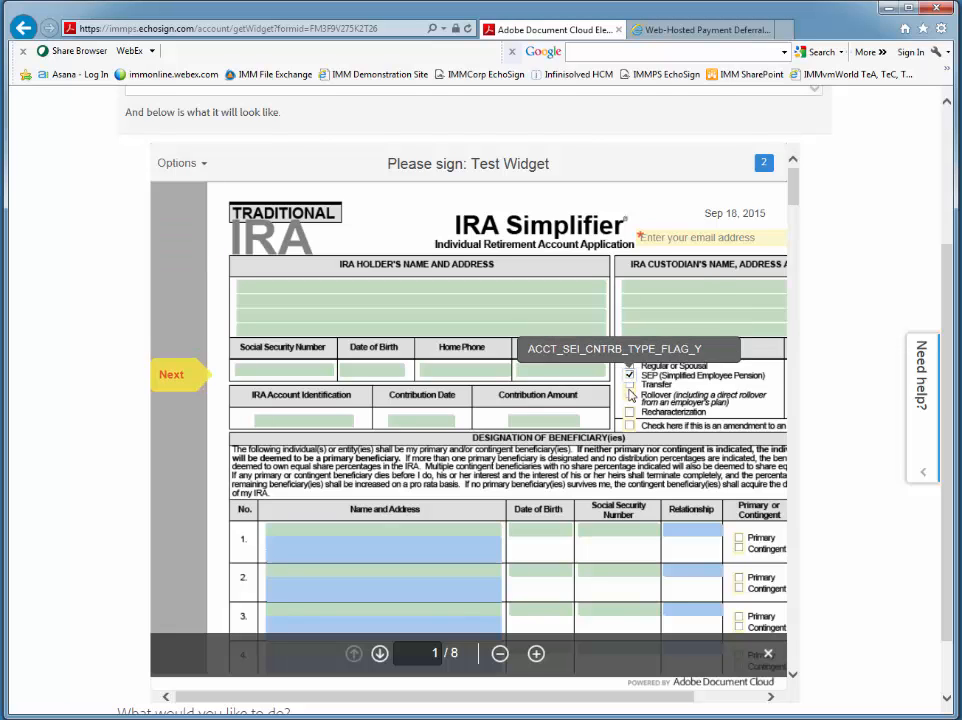
# Step: Fill in the signer's email address in the required email field of the form header, and highlight the date above it
pyautogui.click(667, 238)
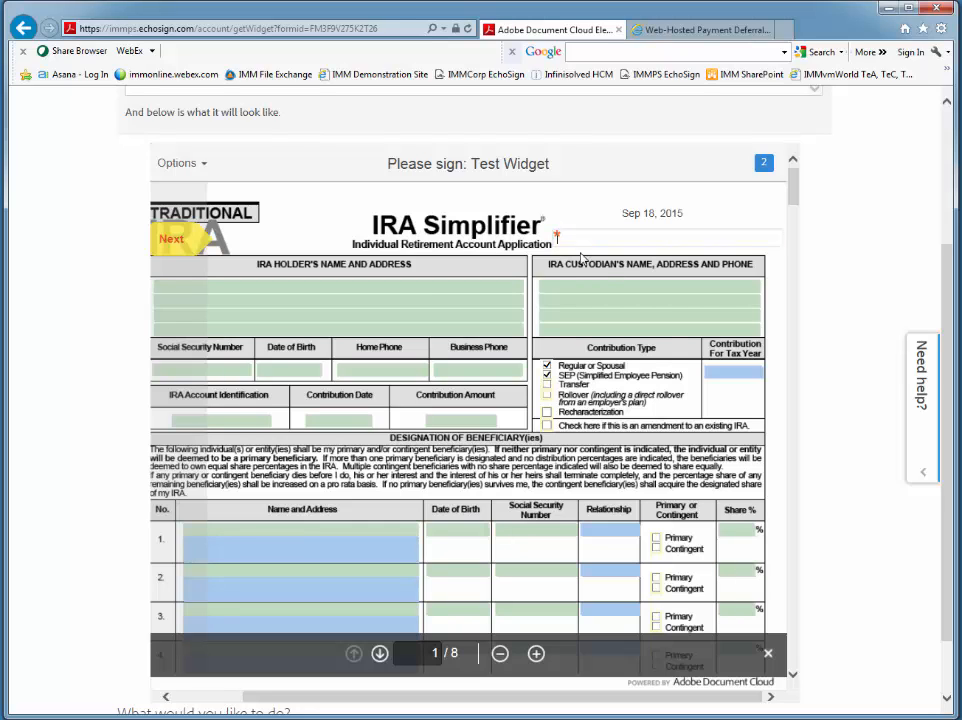
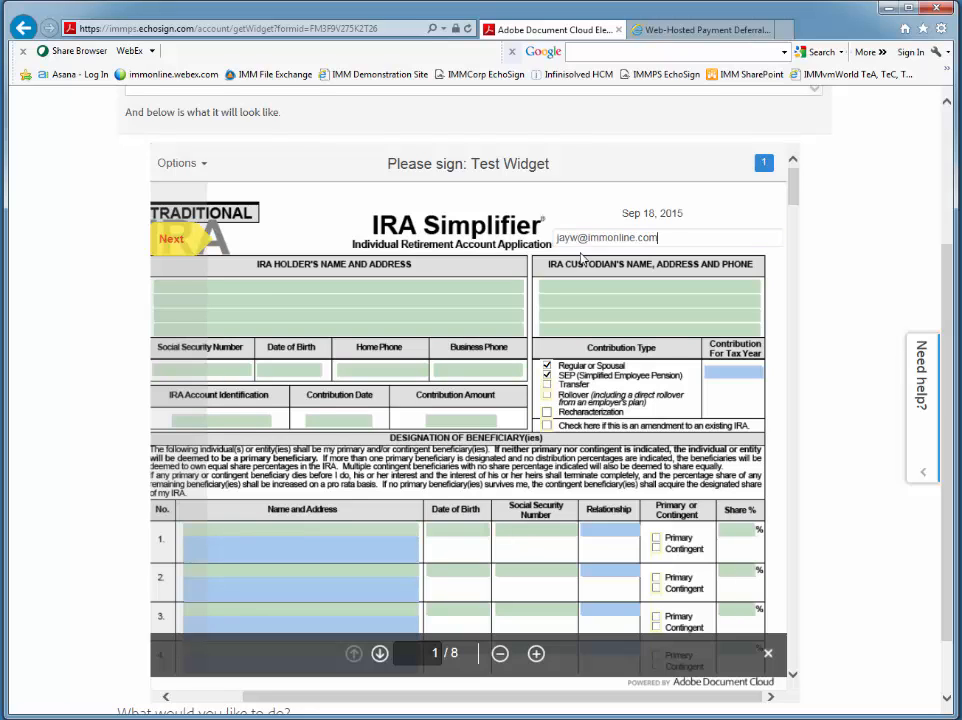
pyautogui.moveTo(676, 212); pyautogui.dragTo(620, 214)
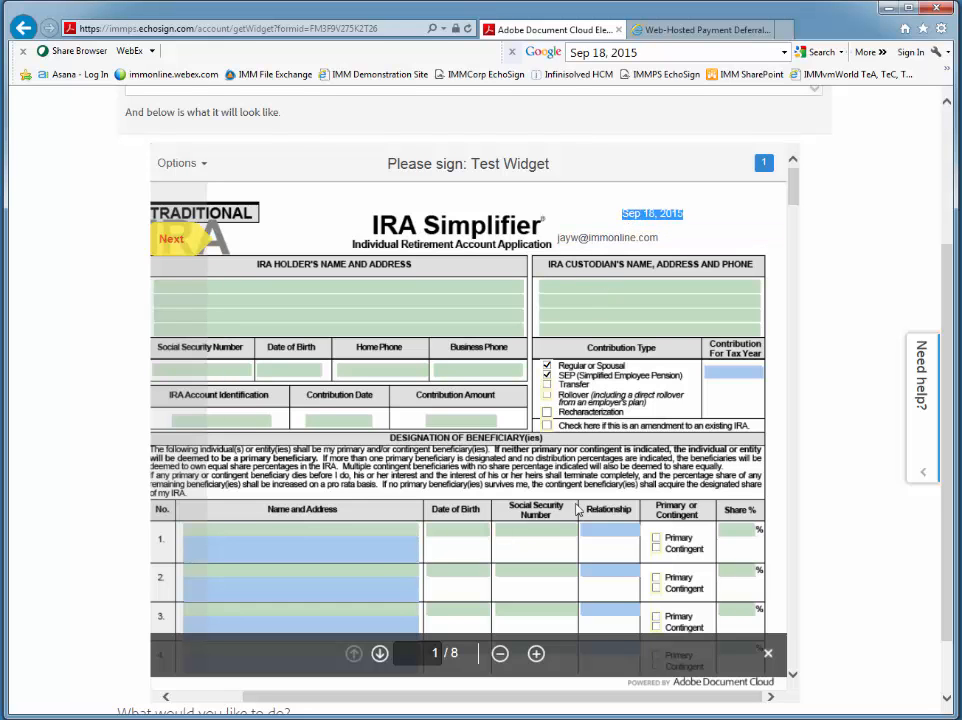
# Step: Sign the required signature field in the Signatures section on page 1 by applying the signer's typed-name signature
pyautogui.scroll(-3, 406, 383)
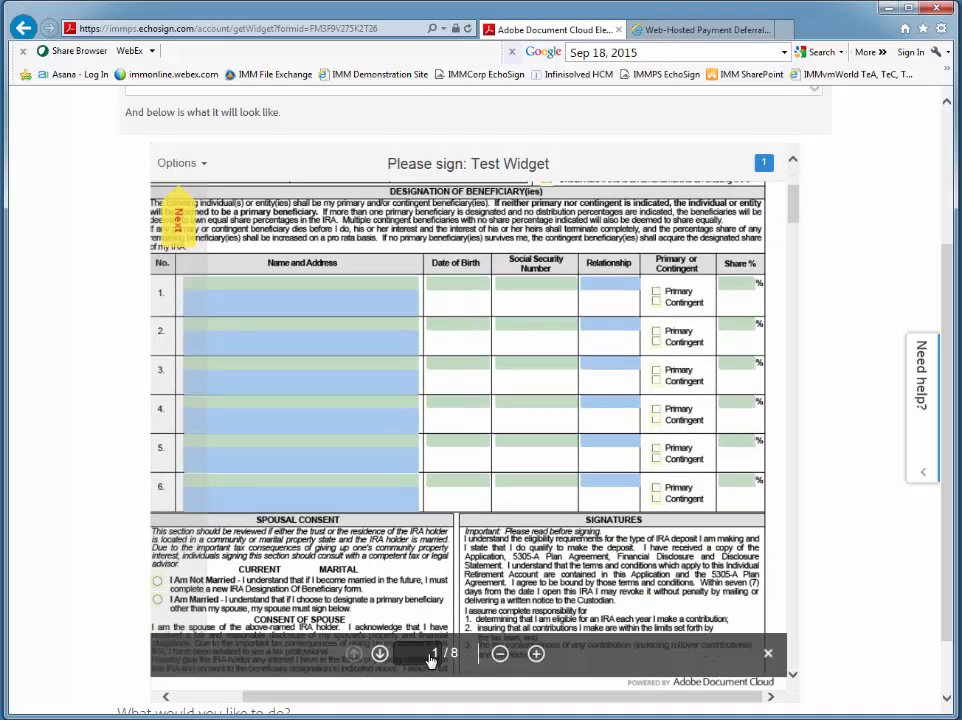
pyautogui.scroll(-3, 468, 474)
pyautogui.scroll(-3, 468, 476)
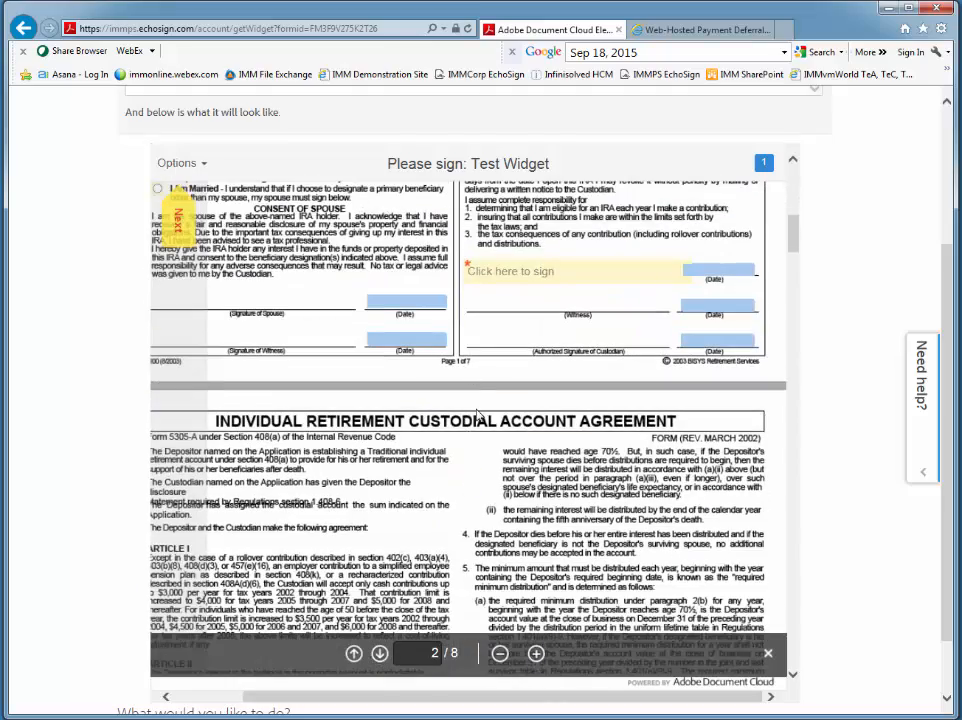
pyautogui.scroll(8, 490, 510)
pyautogui.scroll(-5, 480, 515)
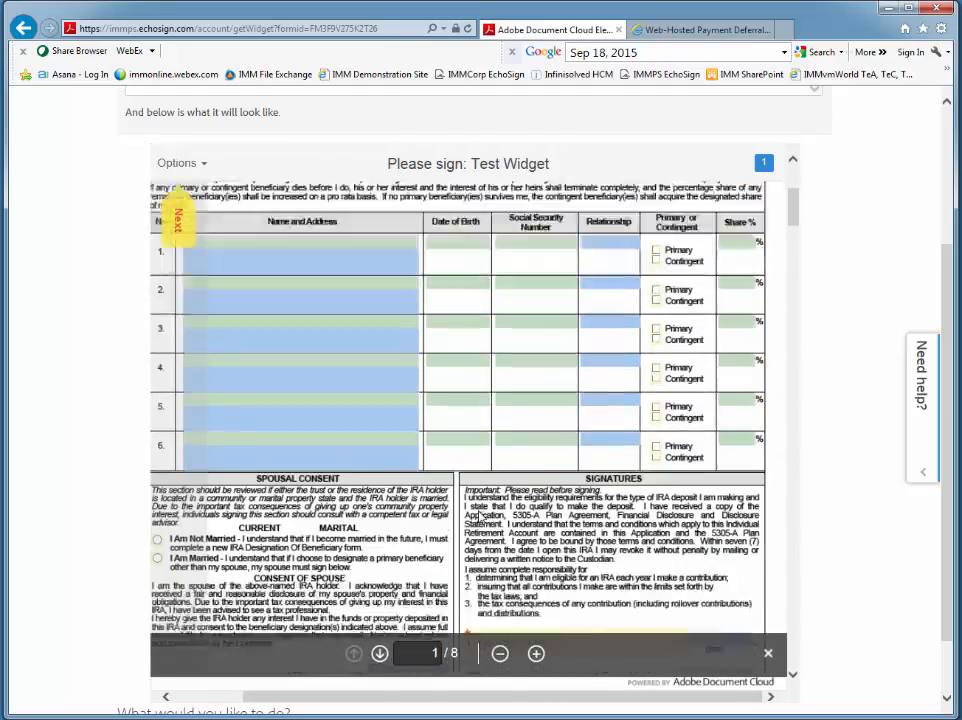
pyautogui.click(480, 517)
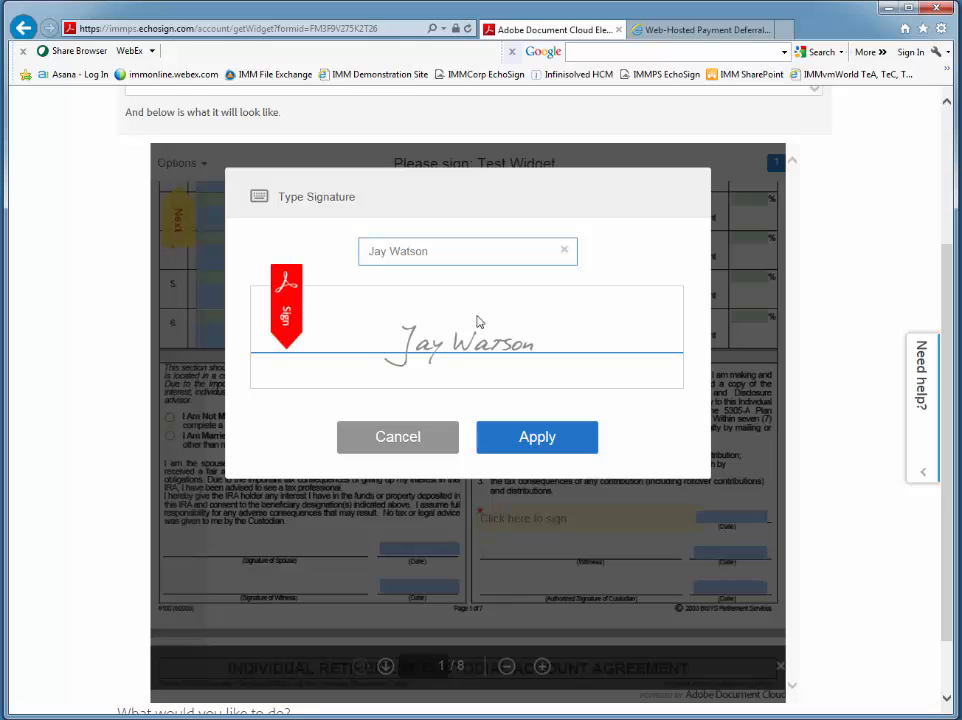
pyautogui.click(524, 443)
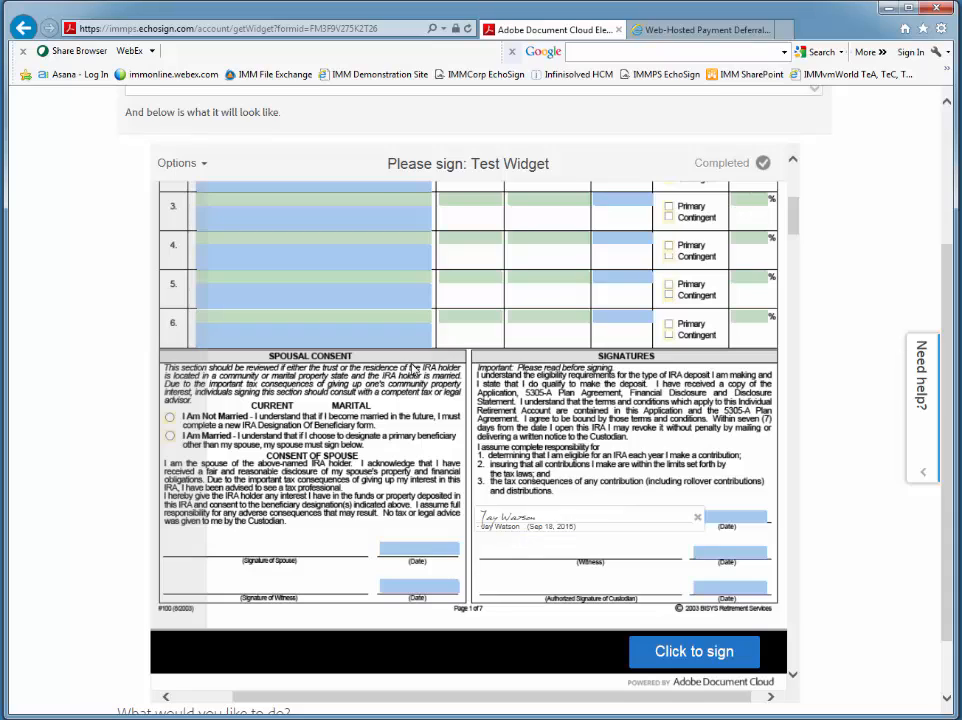
# Step: Open the agreements management list and collapse the Signed, Cancelled/Declined, Expired, Library Templates and Waiting For Me to Sign groups
pyautogui.moveTo(286, 700); pyautogui.dragTo(216, 703)
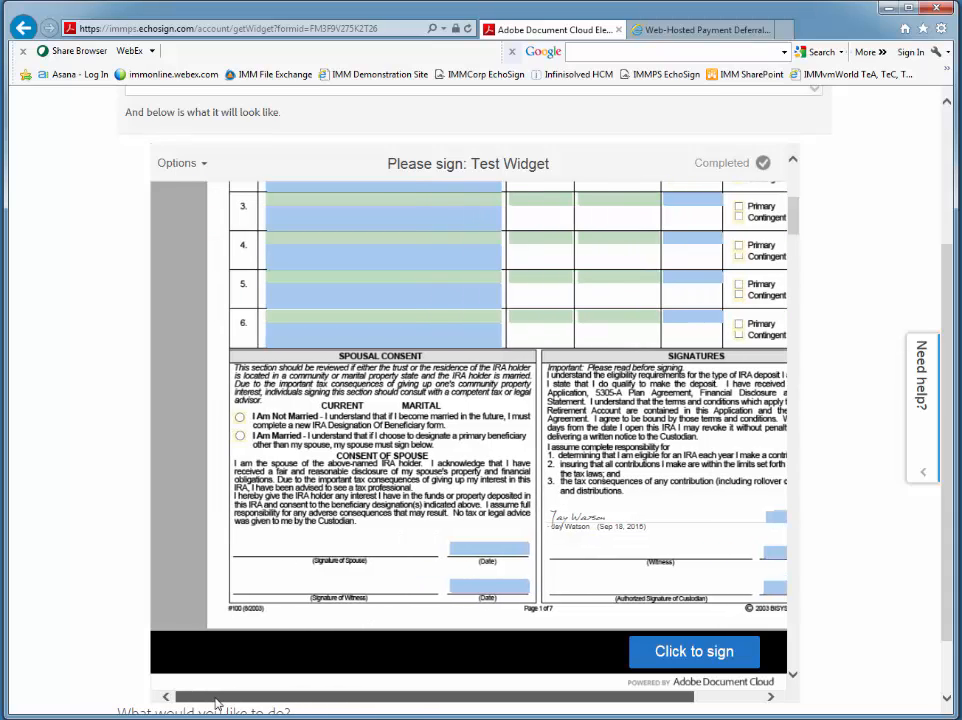
pyautogui.scroll(10, 472, 406)
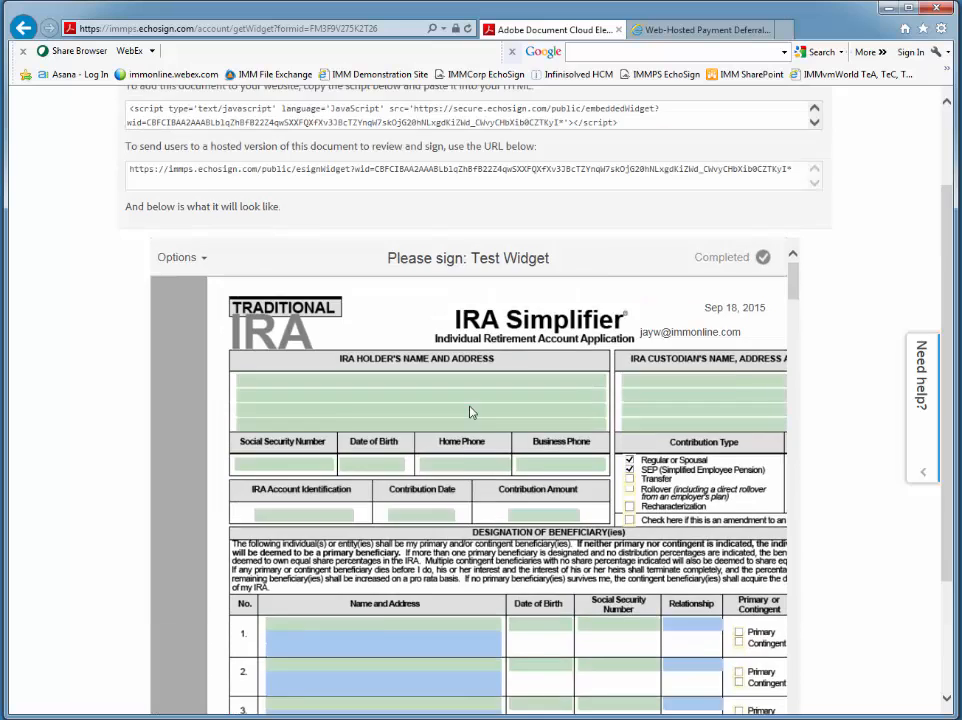
pyautogui.scroll(2, 472, 412)
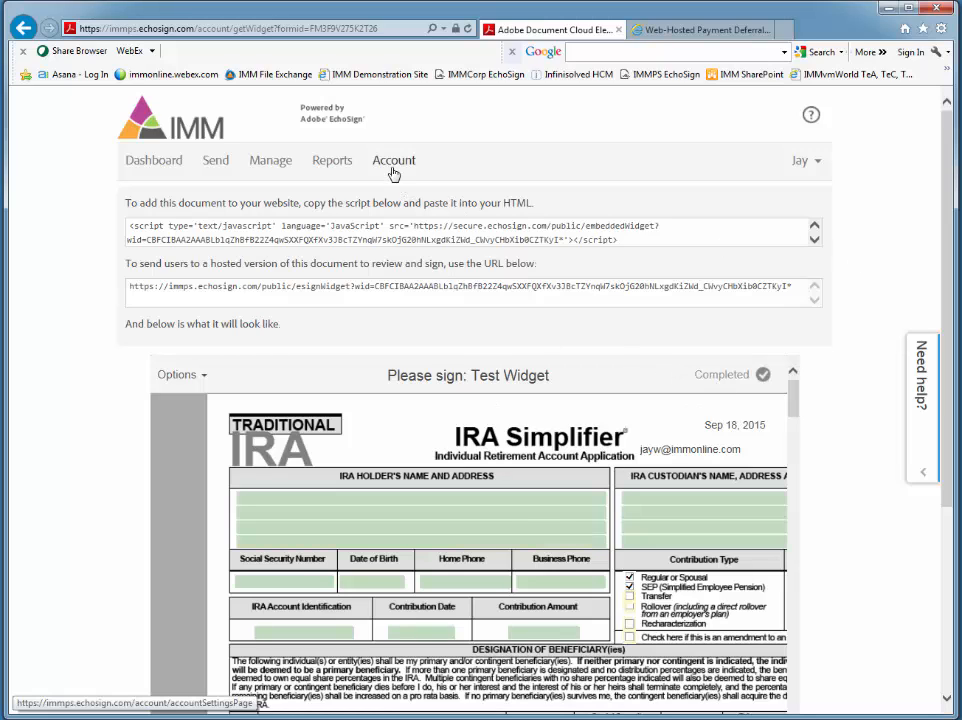
pyautogui.click(266, 163)
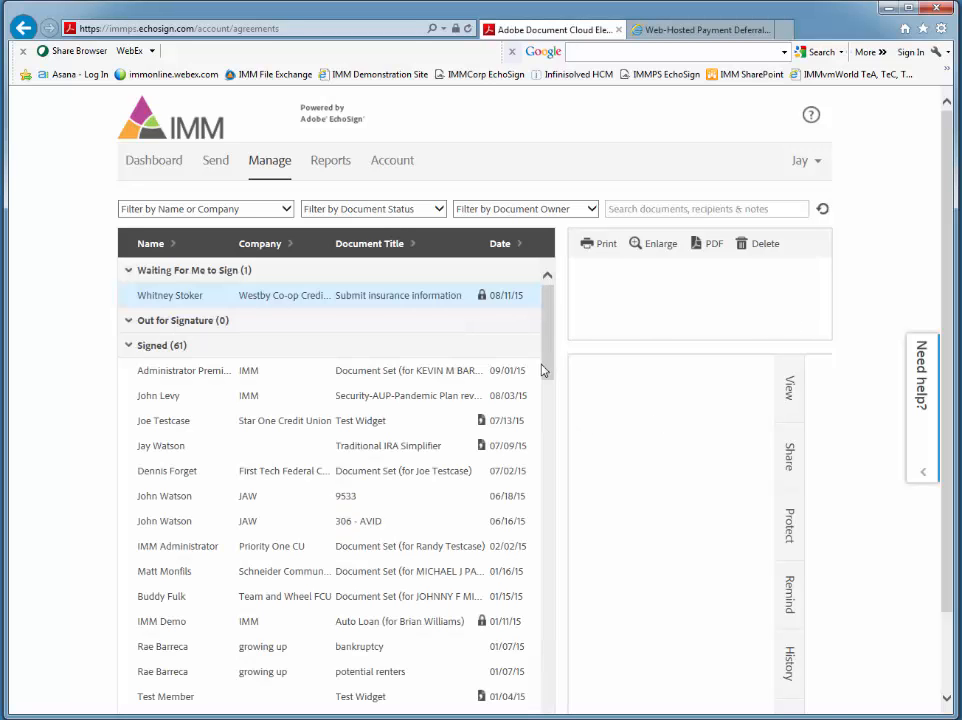
pyautogui.click(128, 345)
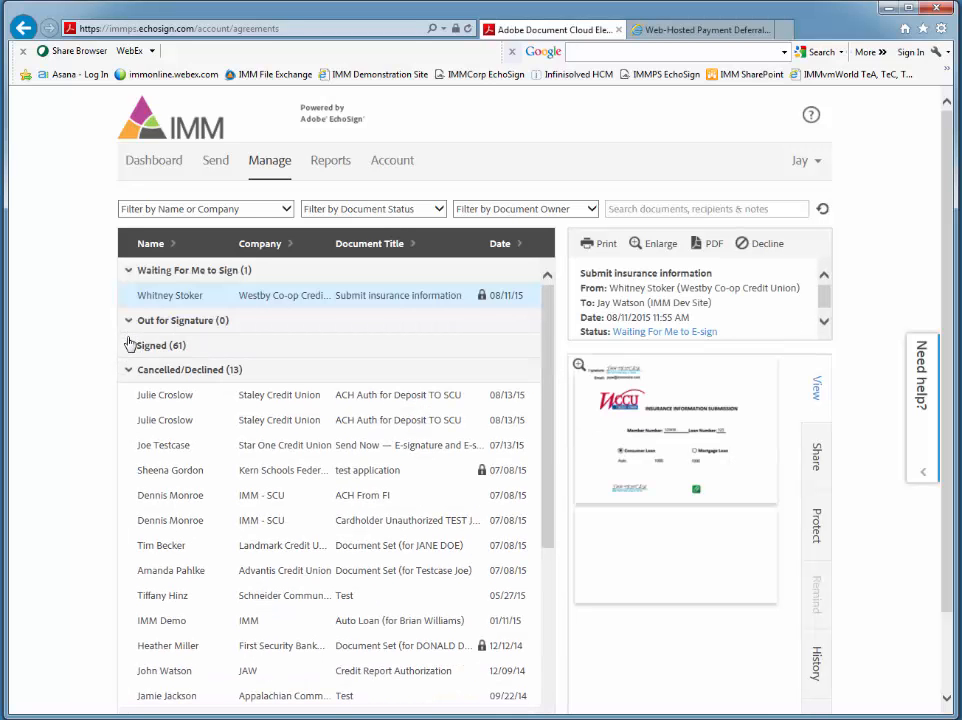
pyautogui.click(128, 370)
pyautogui.click(128, 396)
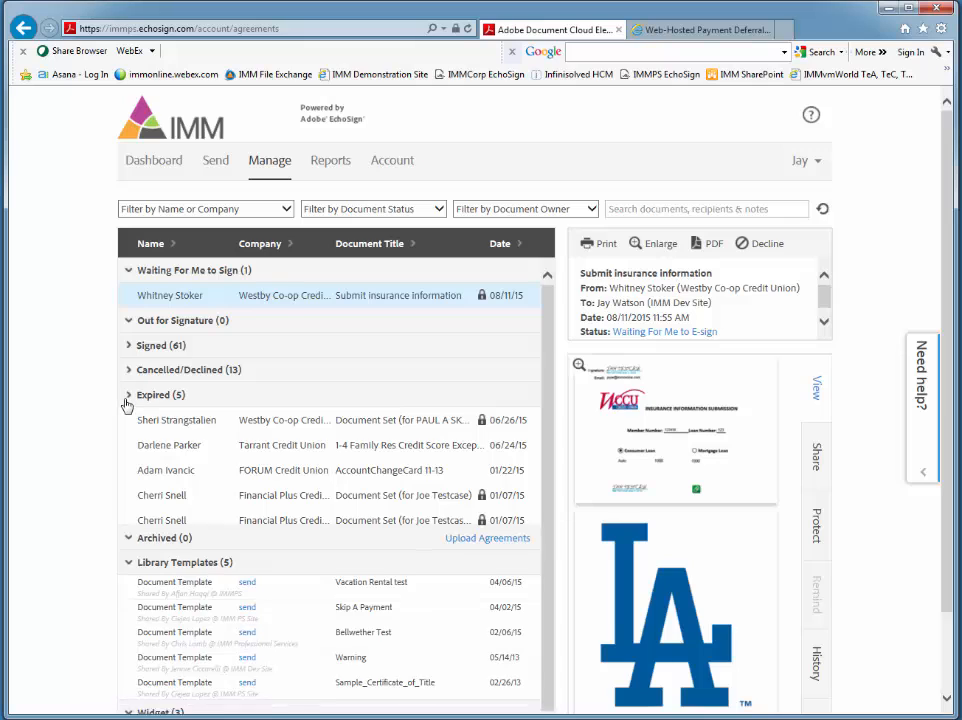
pyautogui.click(129, 445)
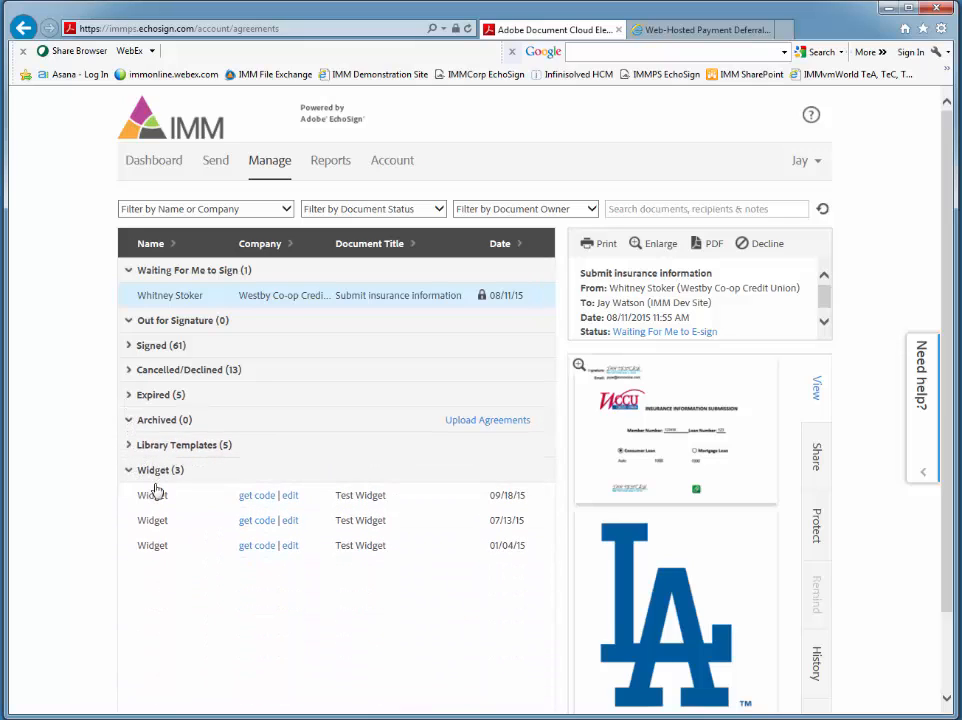
pyautogui.click(129, 270)
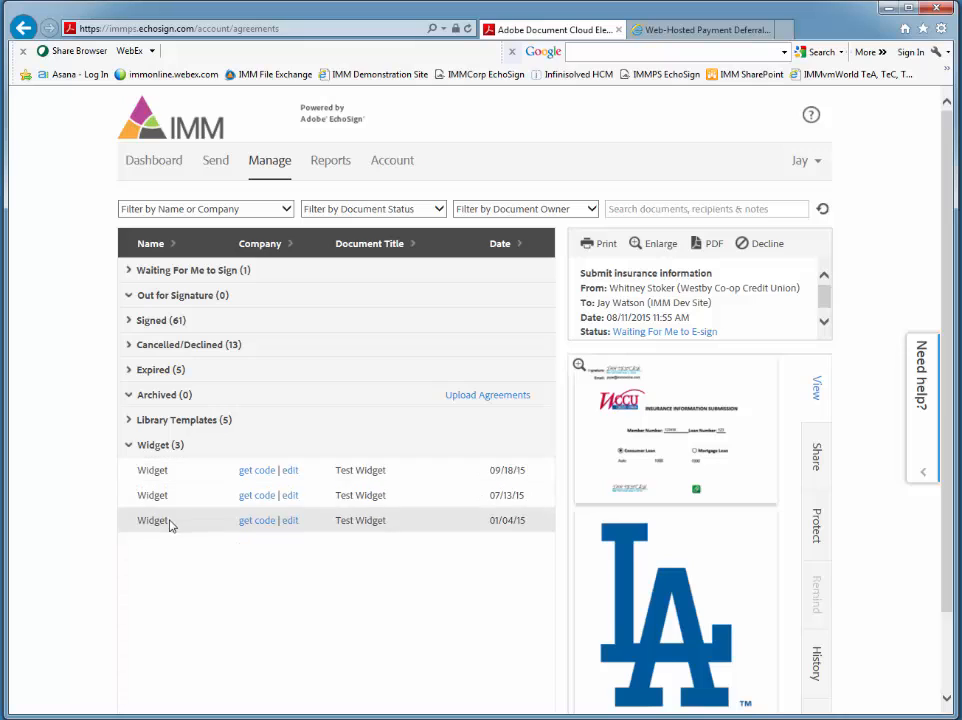
# Step: Delete the Test Widget dated 07/13/15 from the widget list, and return to the dashboard
pyautogui.click(180, 480)
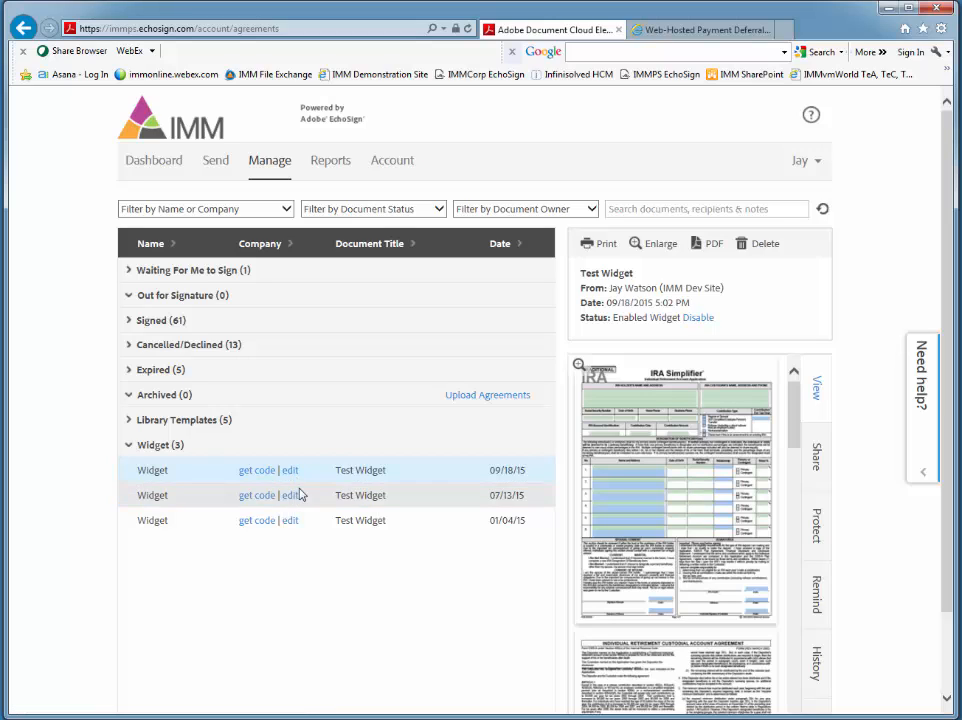
pyautogui.click(413, 505)
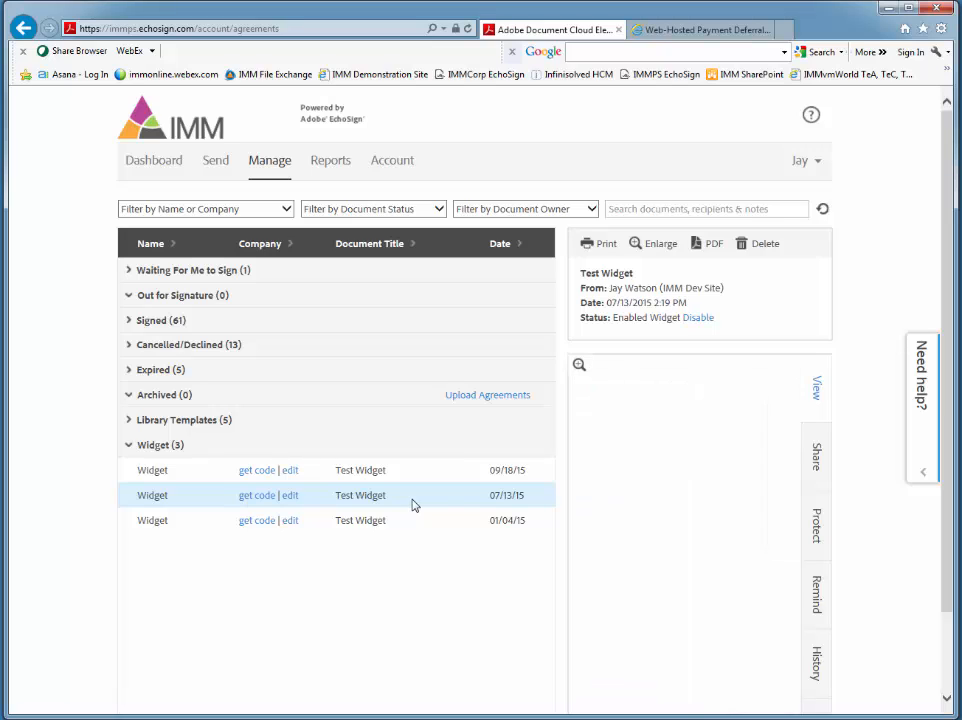
pyautogui.click(763, 248)
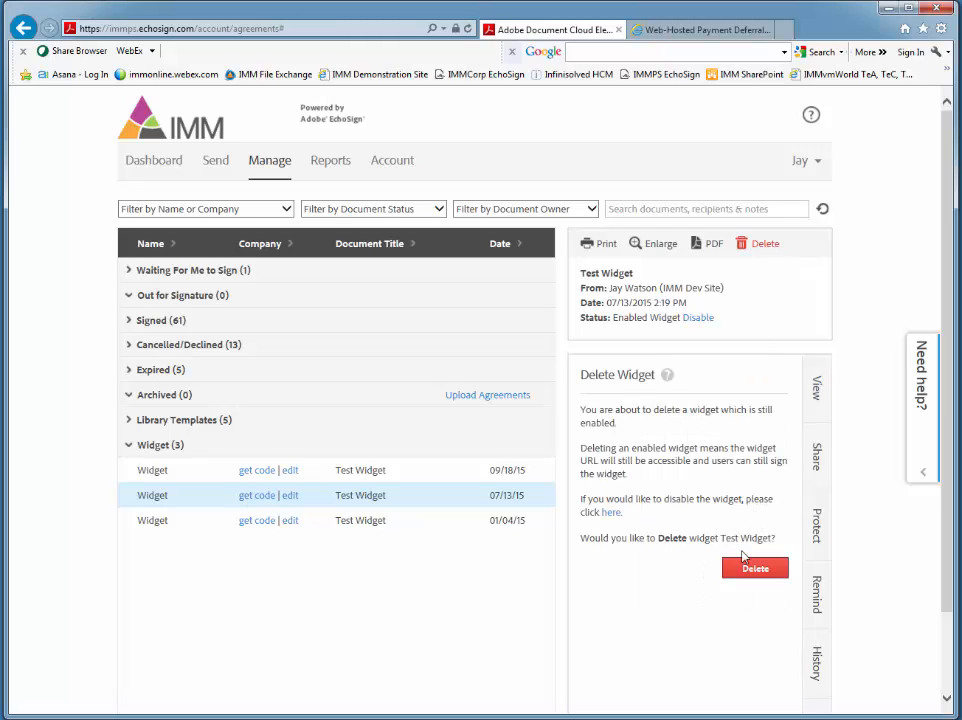
pyautogui.click(741, 568)
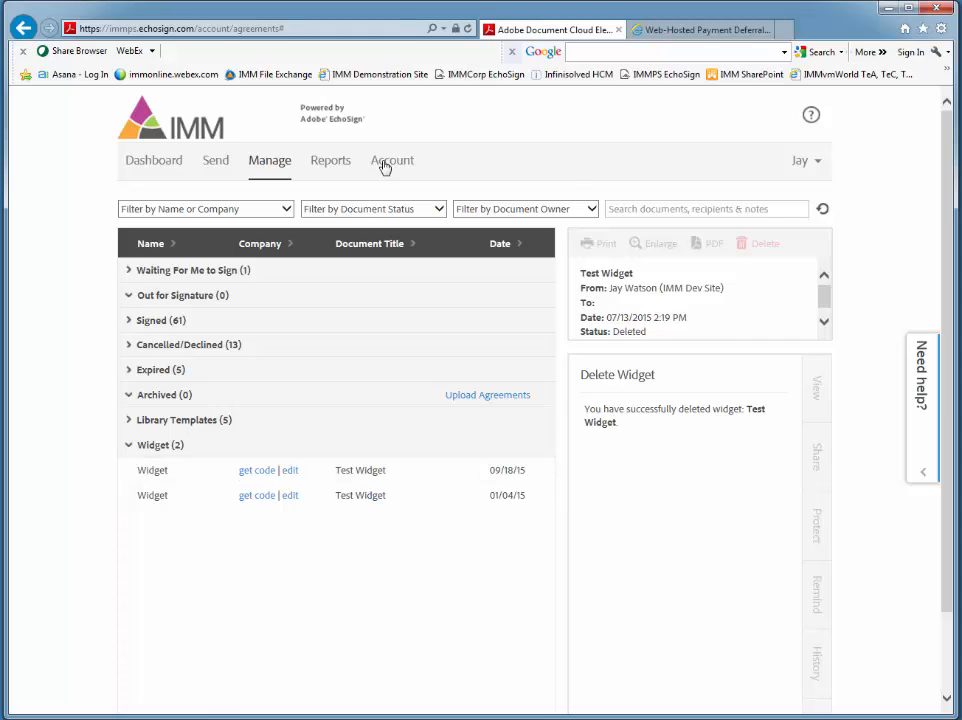
pyautogui.click(141, 166)
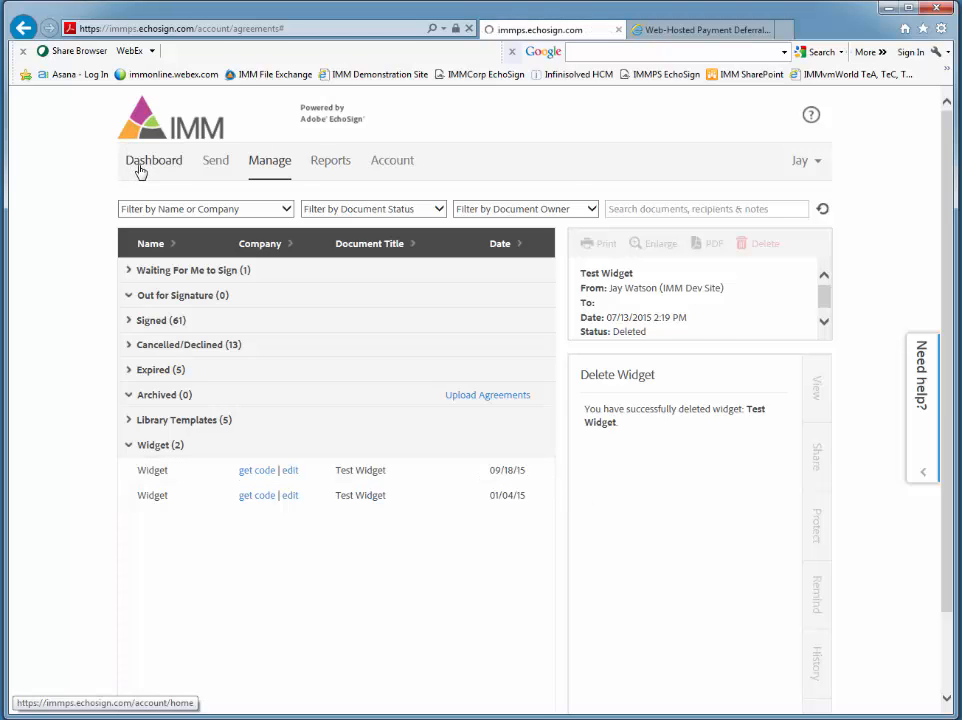